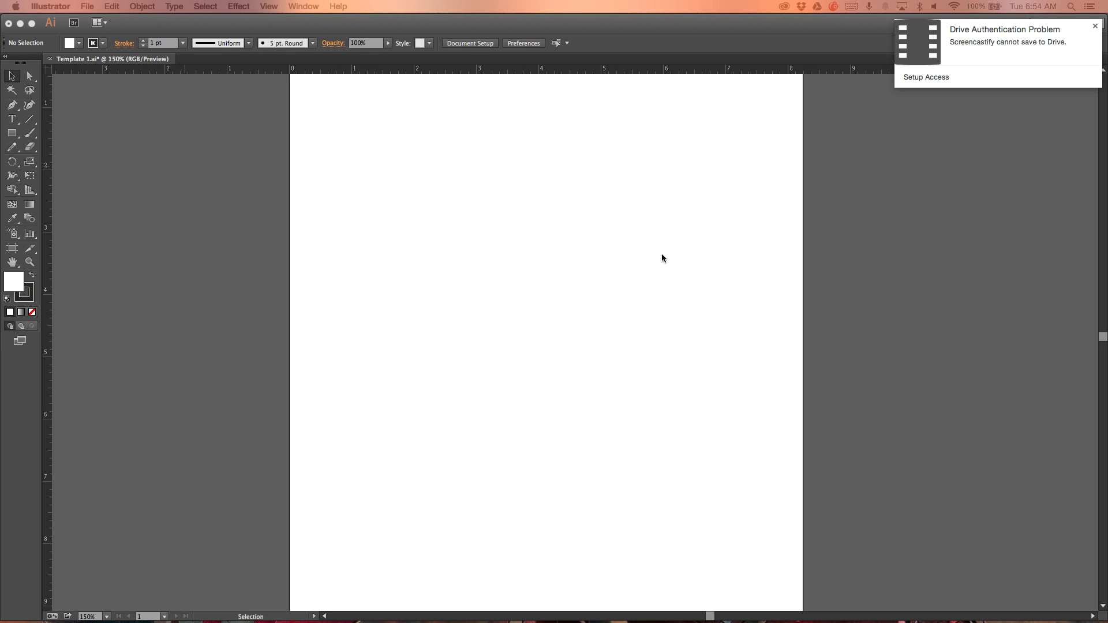
Dismiss the notification and turn on Layer 5 to reveal the grey cube-net template
click(1094, 26)
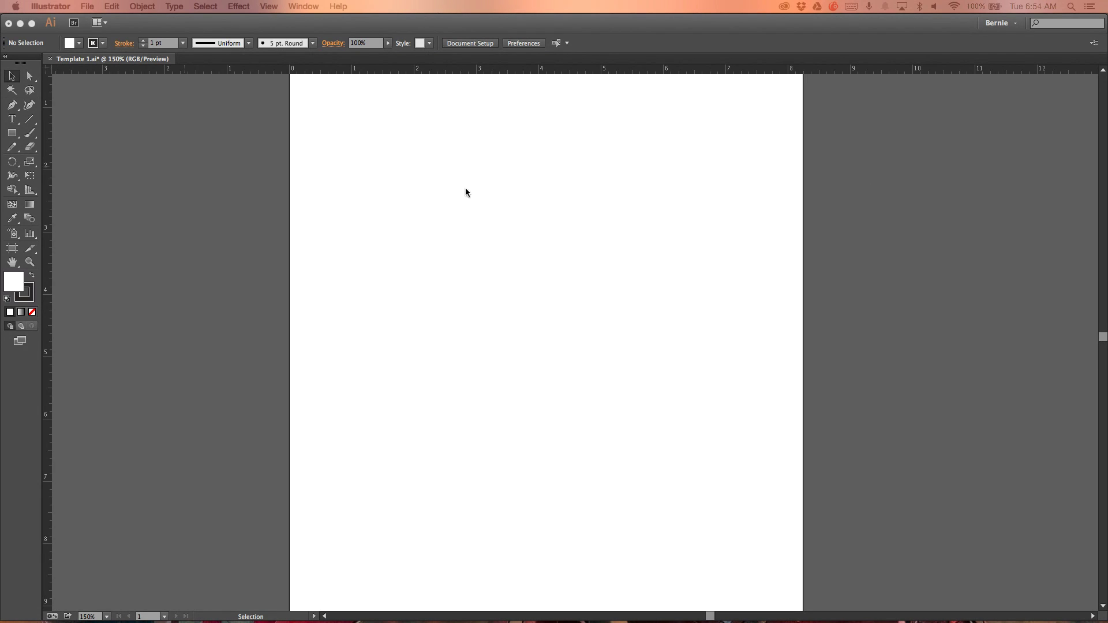
click(854, 230)
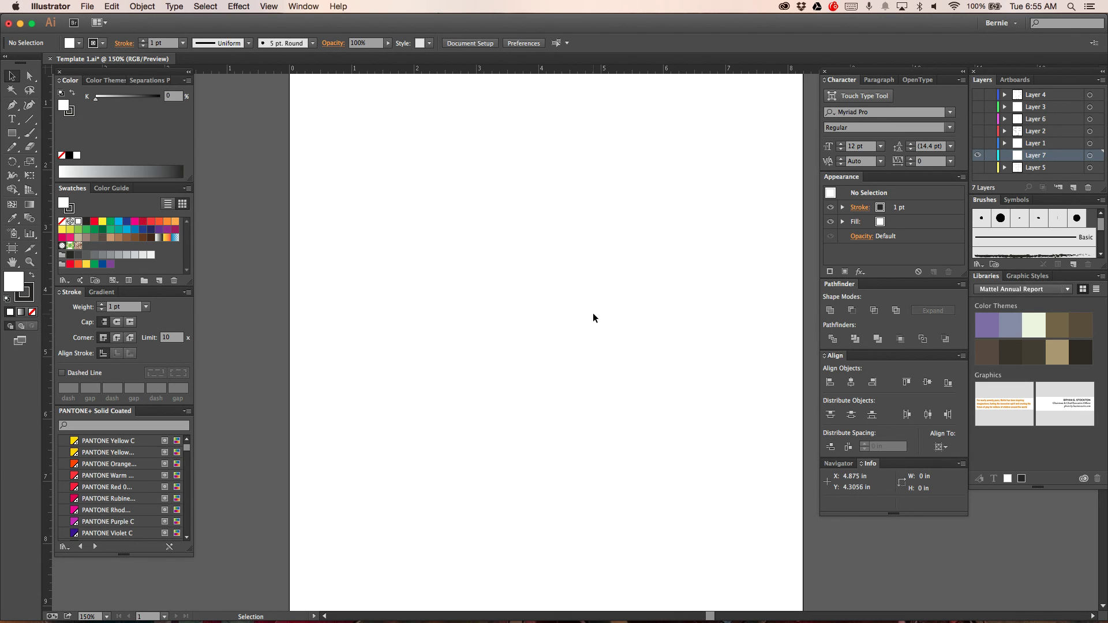
click(977, 167)
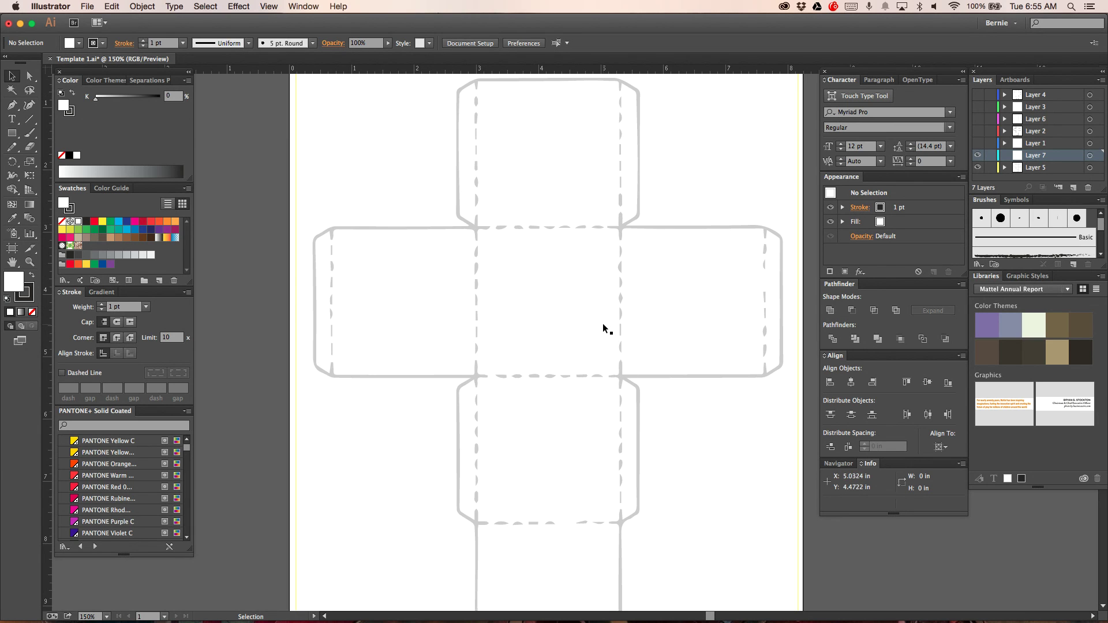
Select the faded cube-net template group to check its 20% opacity
scroll(660, 354, down, 5)
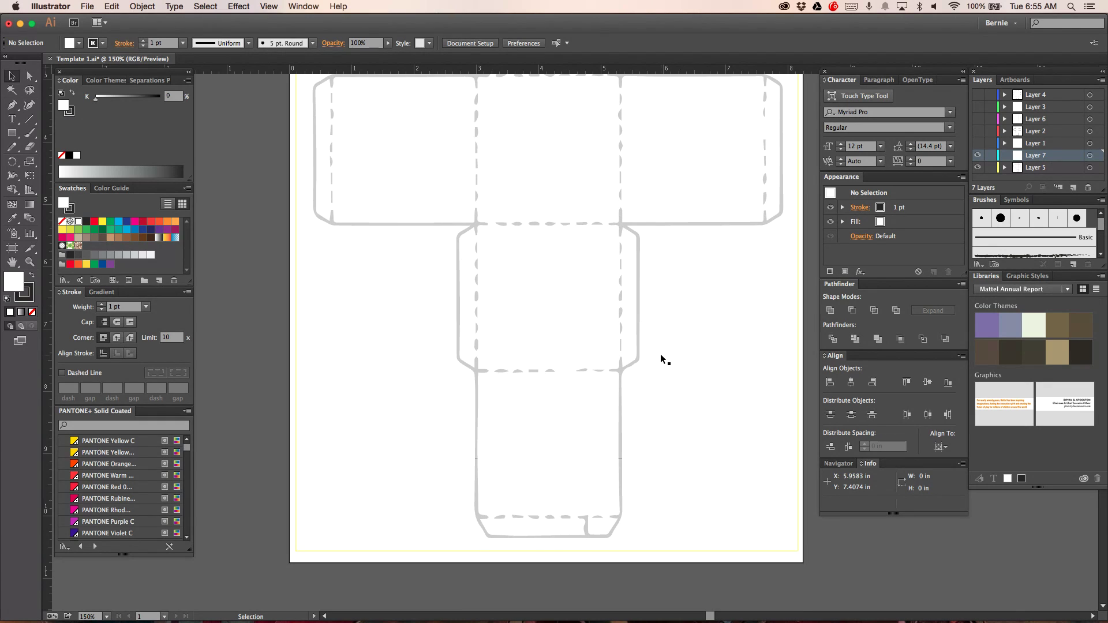
scroll(661, 353, up, 3)
scroll(660, 350, up, 3)
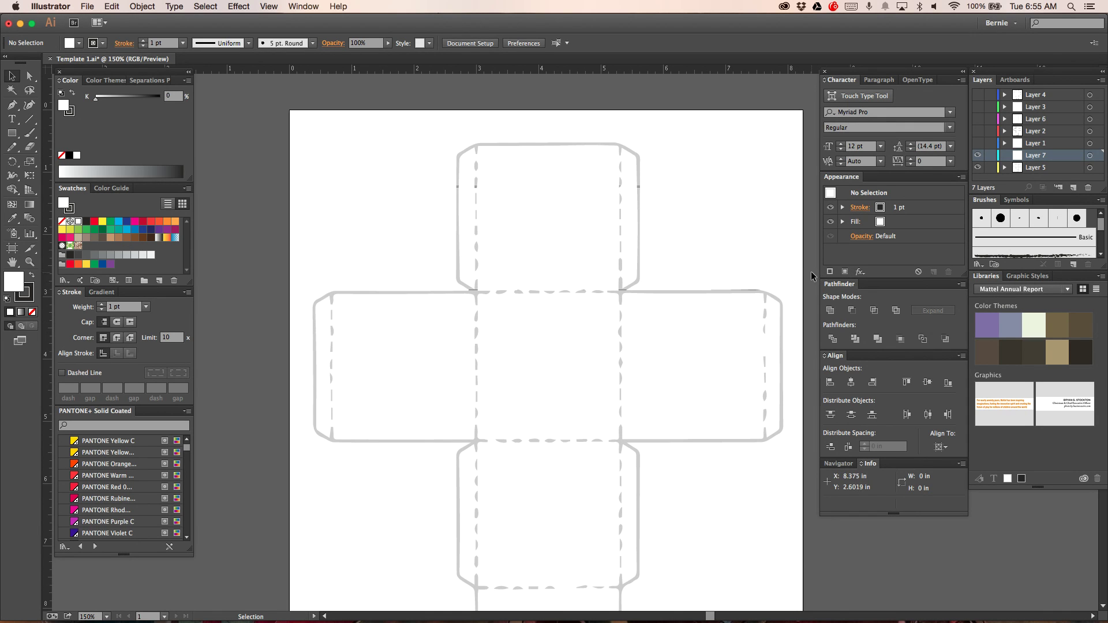
click(989, 156)
click(990, 155)
click(577, 205)
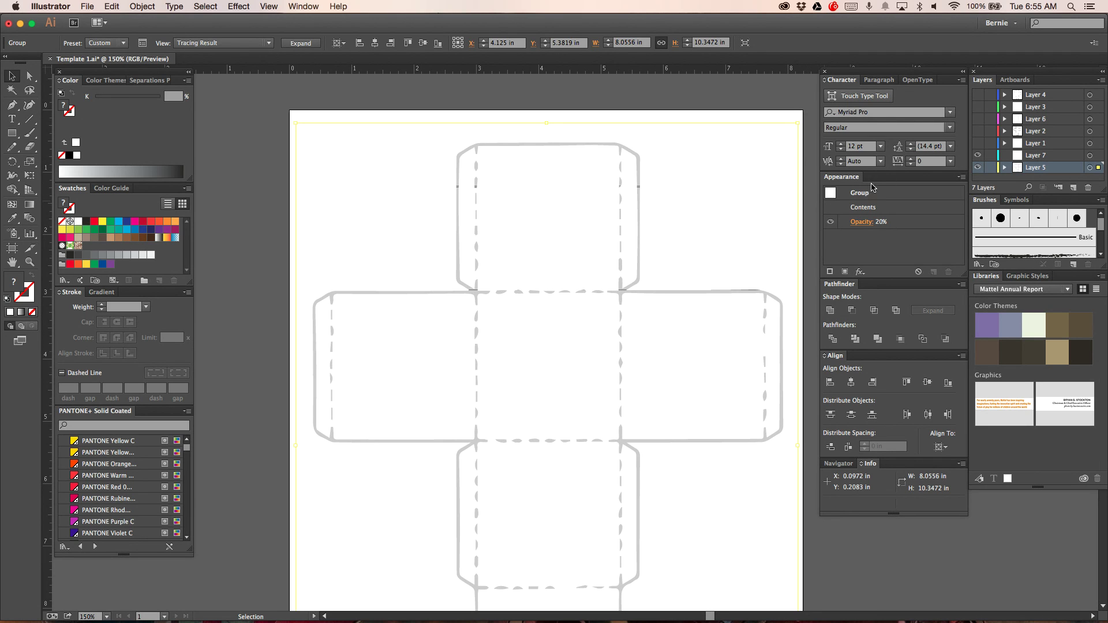
key(super)
click(292, 5)
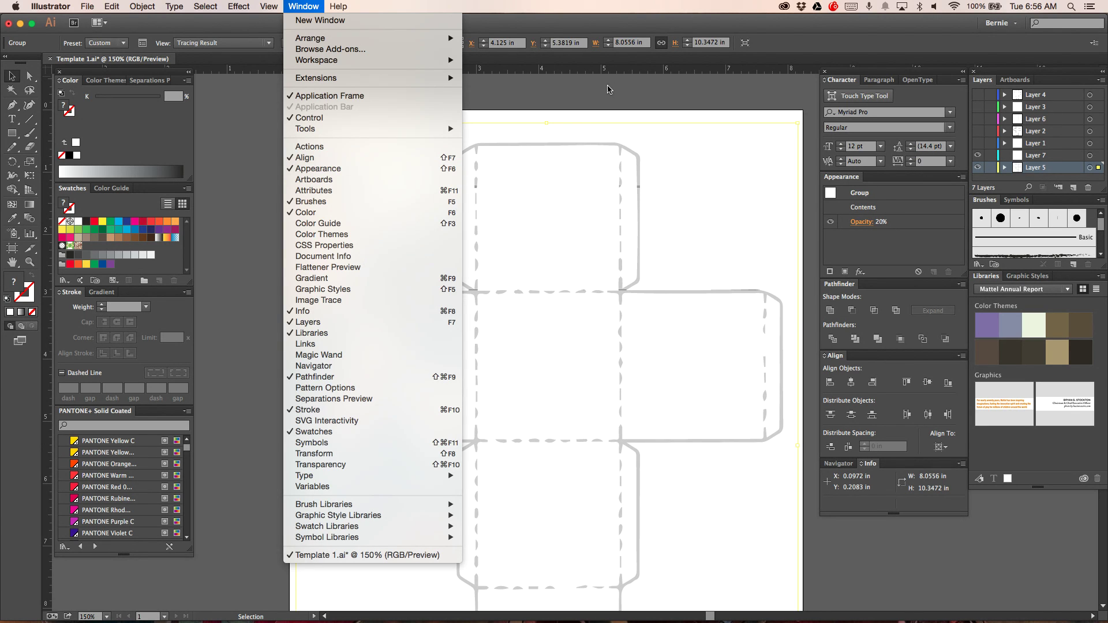
click(673, 123)
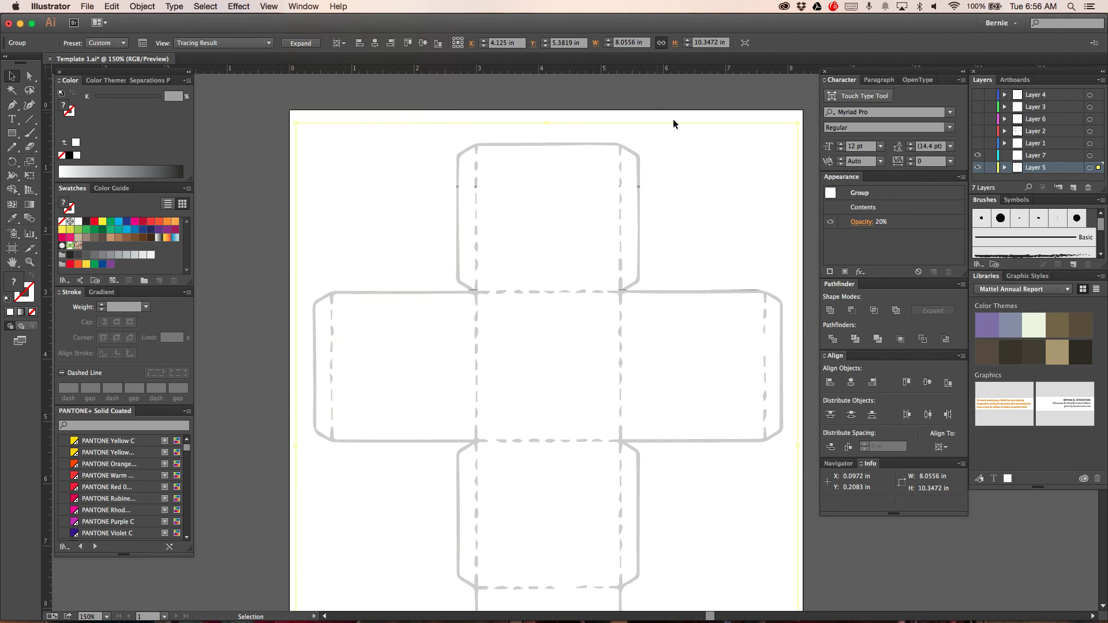
click(863, 222)
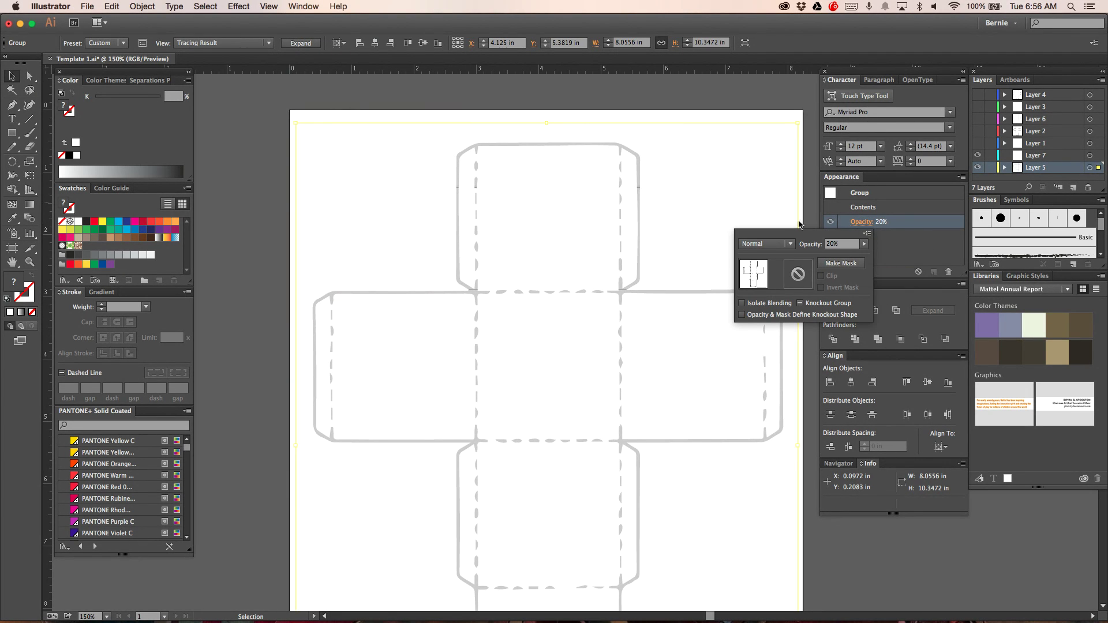
click(839, 244)
text(100)
key(Return)
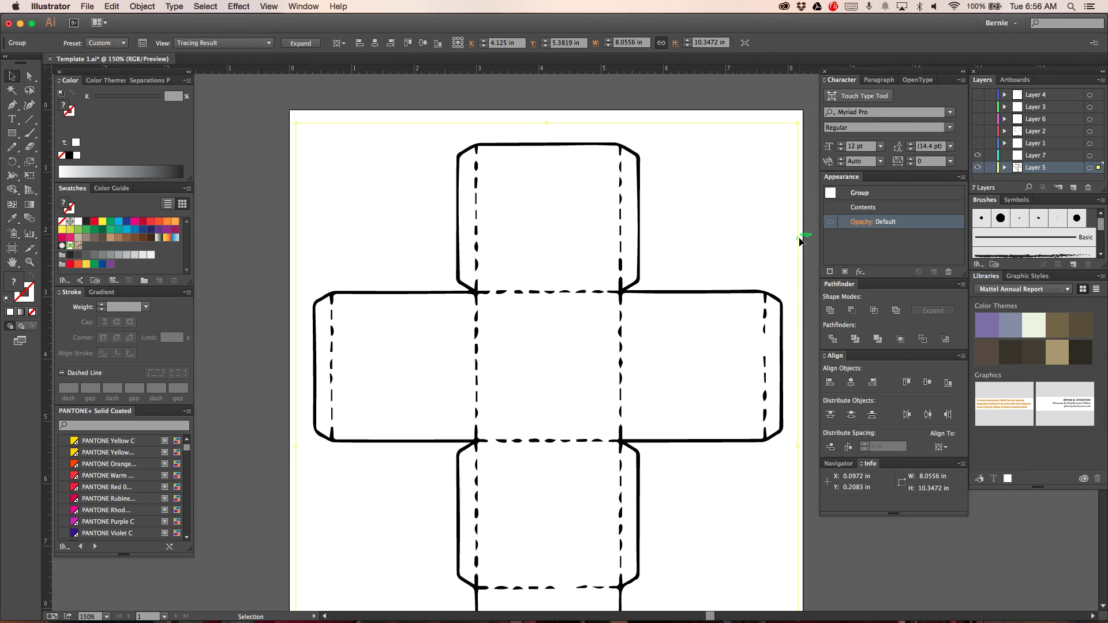
click(870, 223)
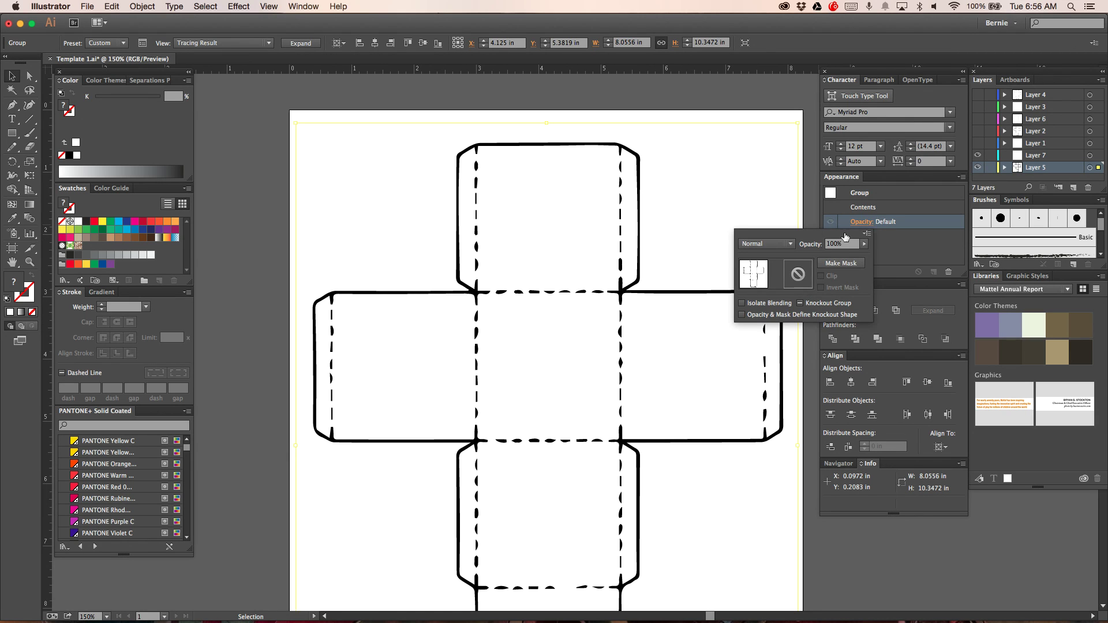
text(20)
key(Return)
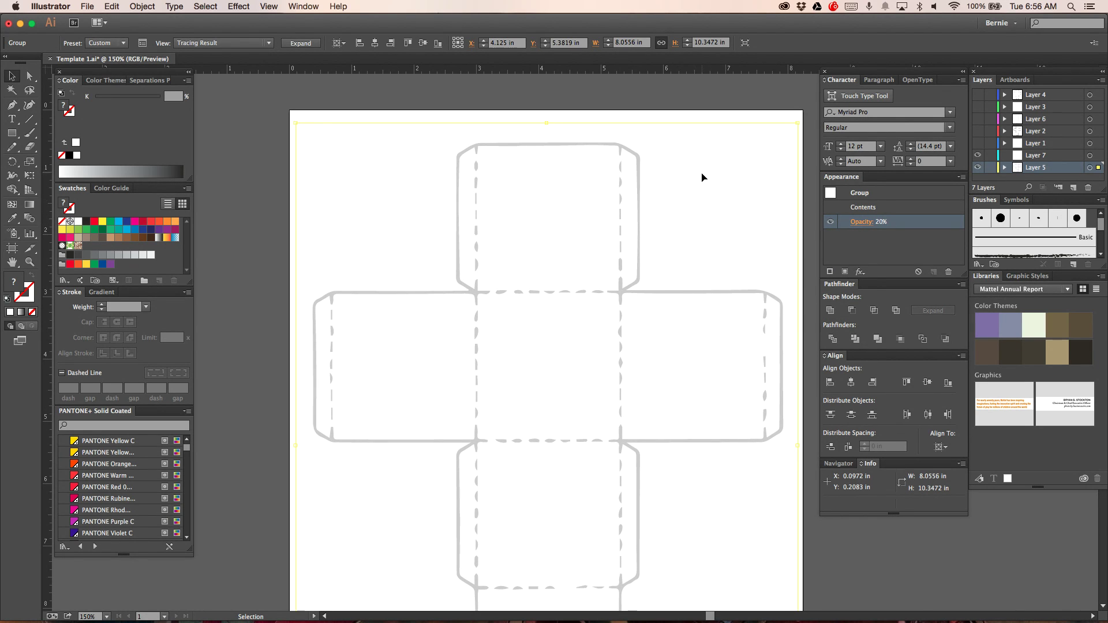
Lock Layer 5, hide Layer 7, show Layer 1's cyan guides, close the right dock, target Layer 1
click(989, 168)
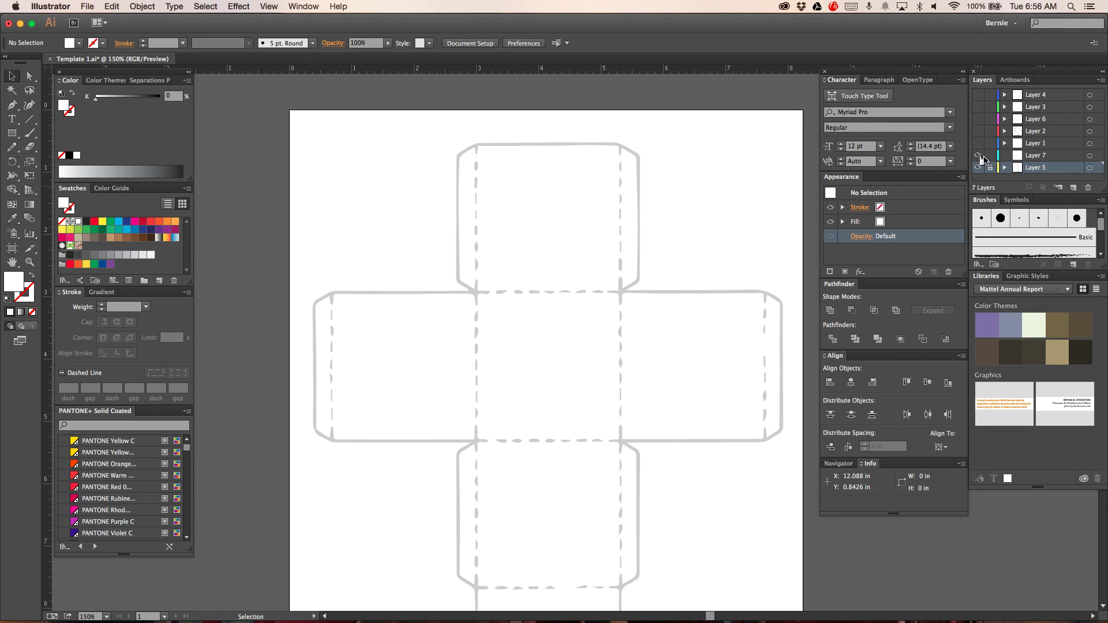
click(977, 155)
click(978, 144)
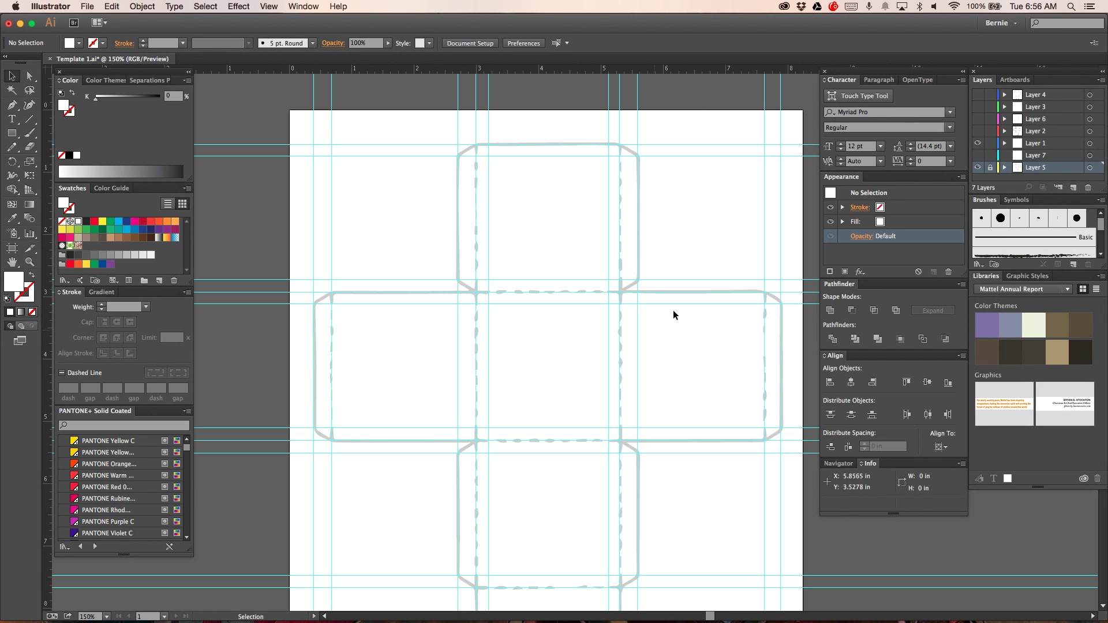
click(824, 72)
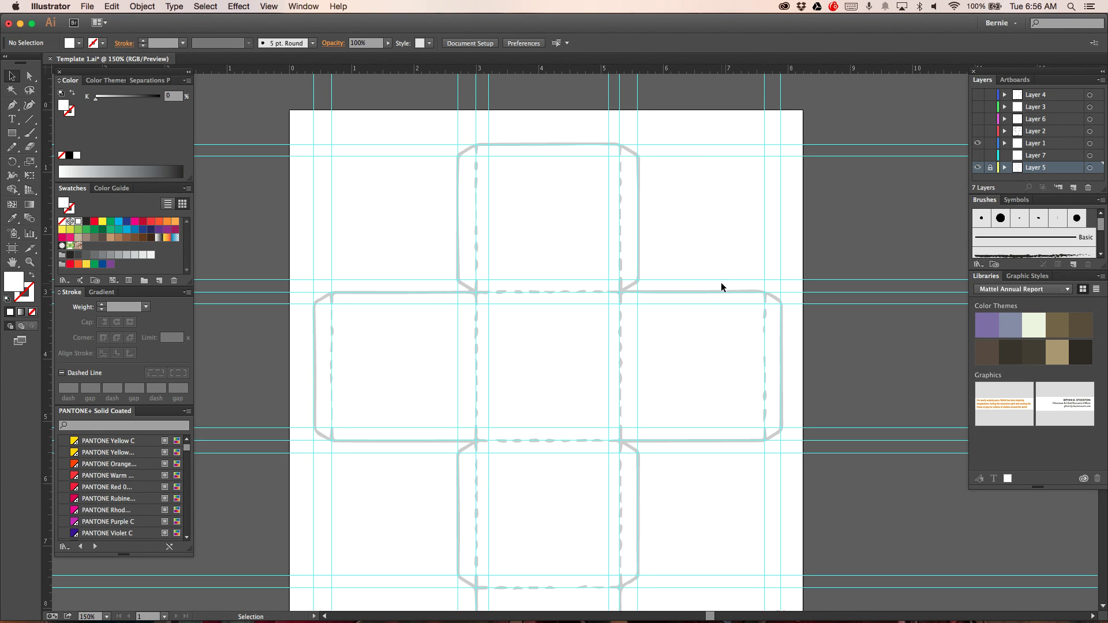
click(11, 107)
click(1051, 144)
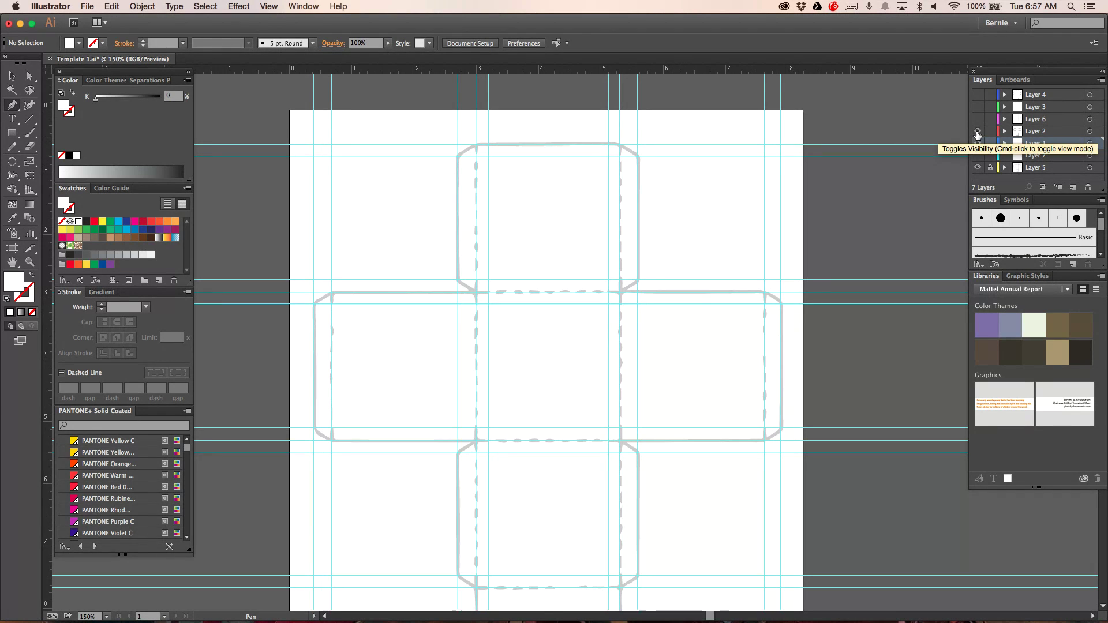
Show Layer 2's cross outline, hide Layers 1 and 5, and keep the cross stroke at 1 pt
click(977, 132)
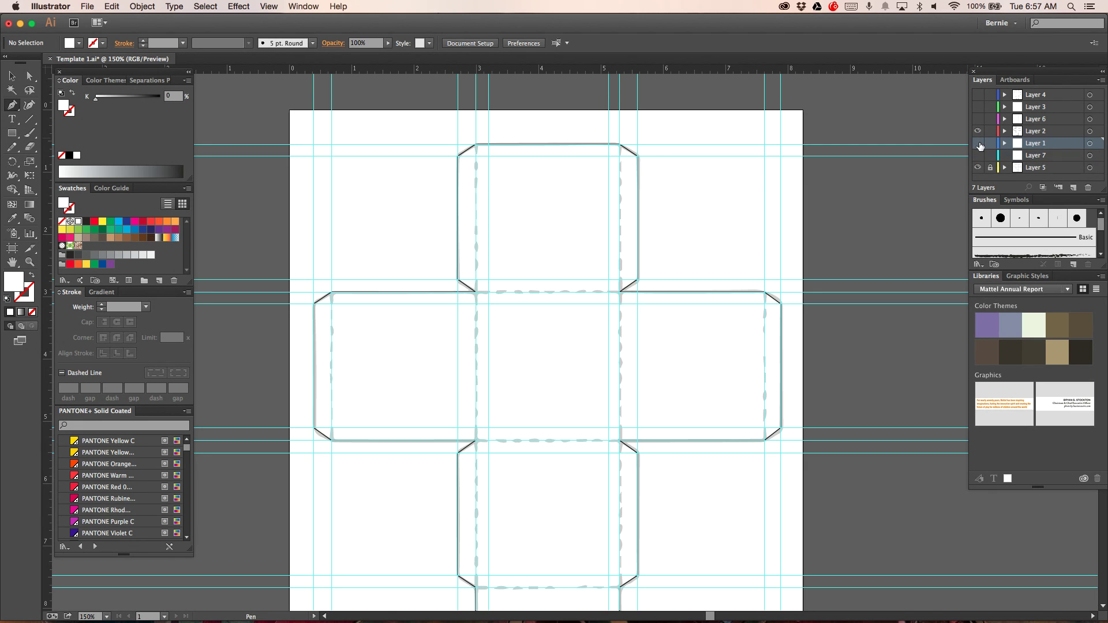
click(978, 144)
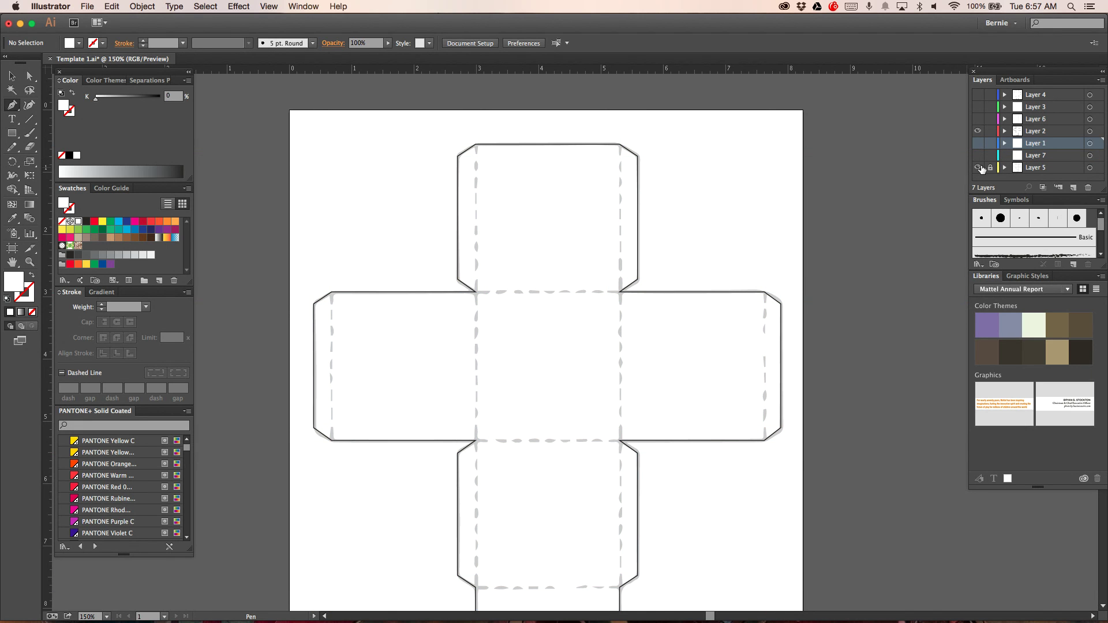
click(977, 167)
scroll(881, 277, down, 10)
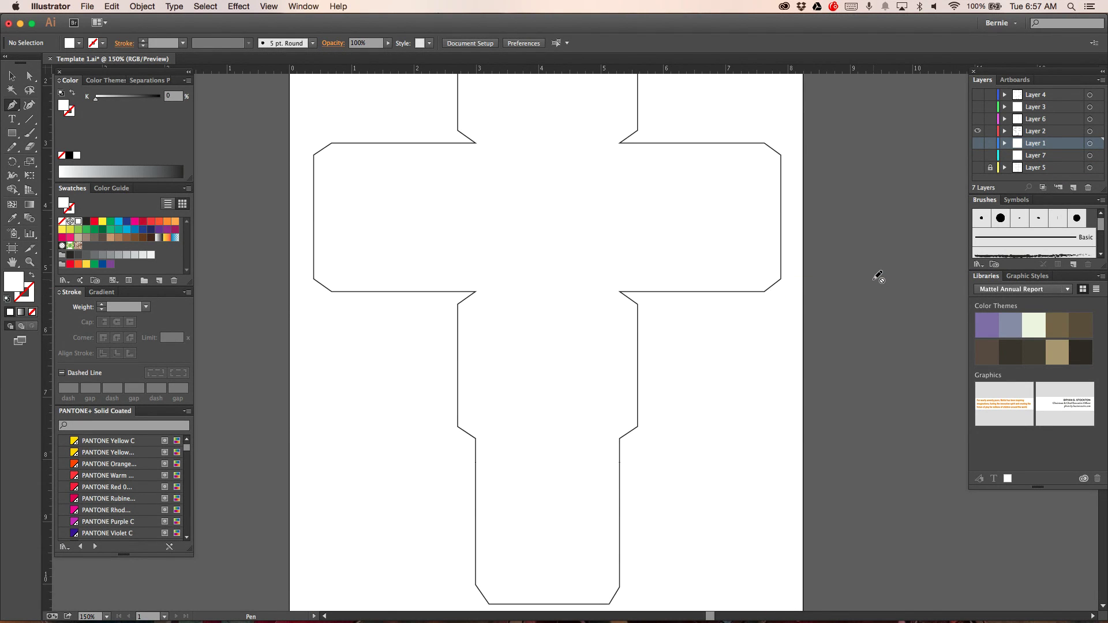
scroll(880, 277, up, 10)
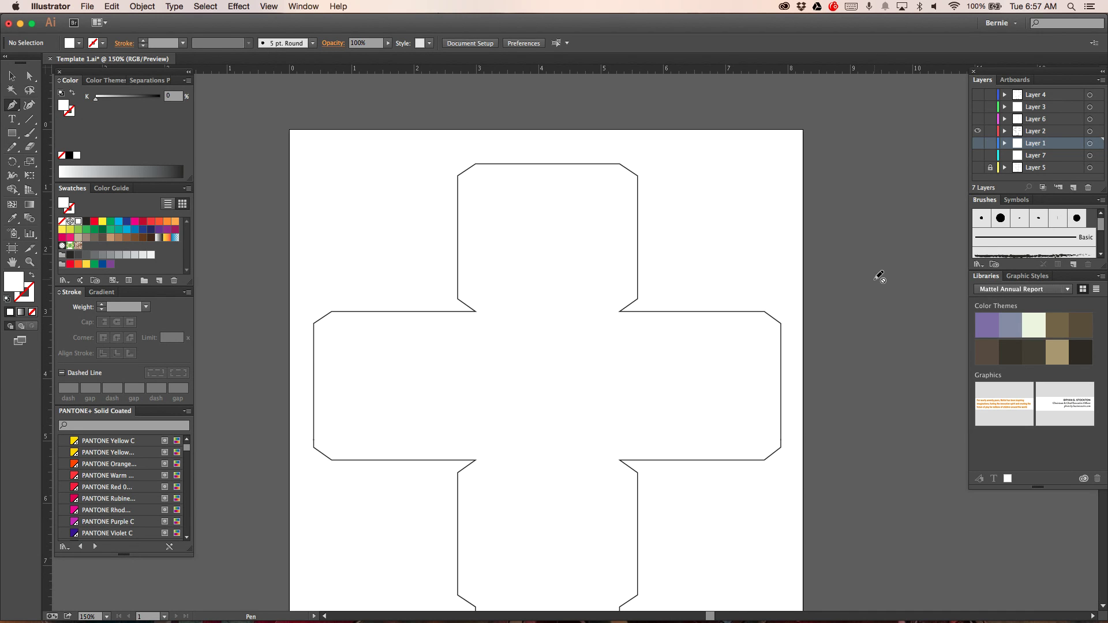
scroll(879, 277, down, 5)
scroll(880, 277, up, 7)
key(v)
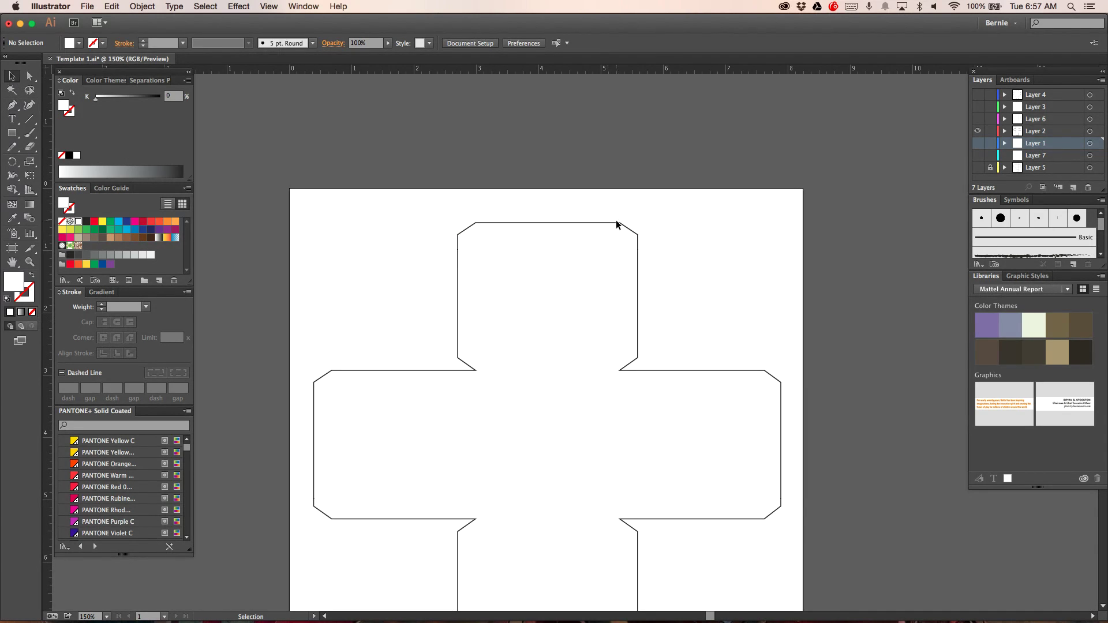
click(582, 222)
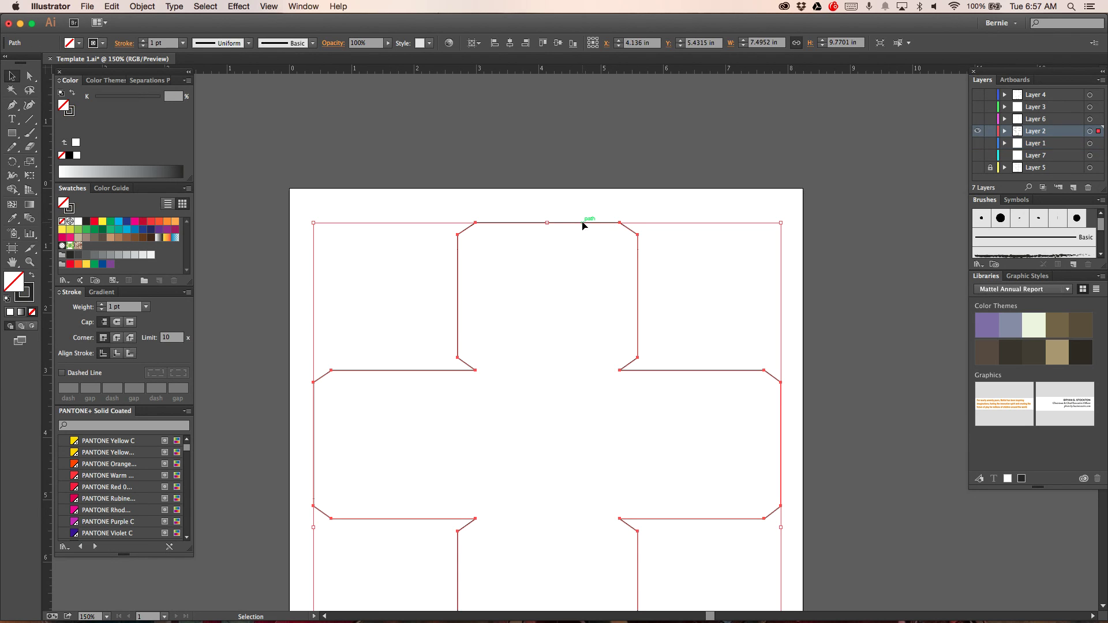
click(142, 40)
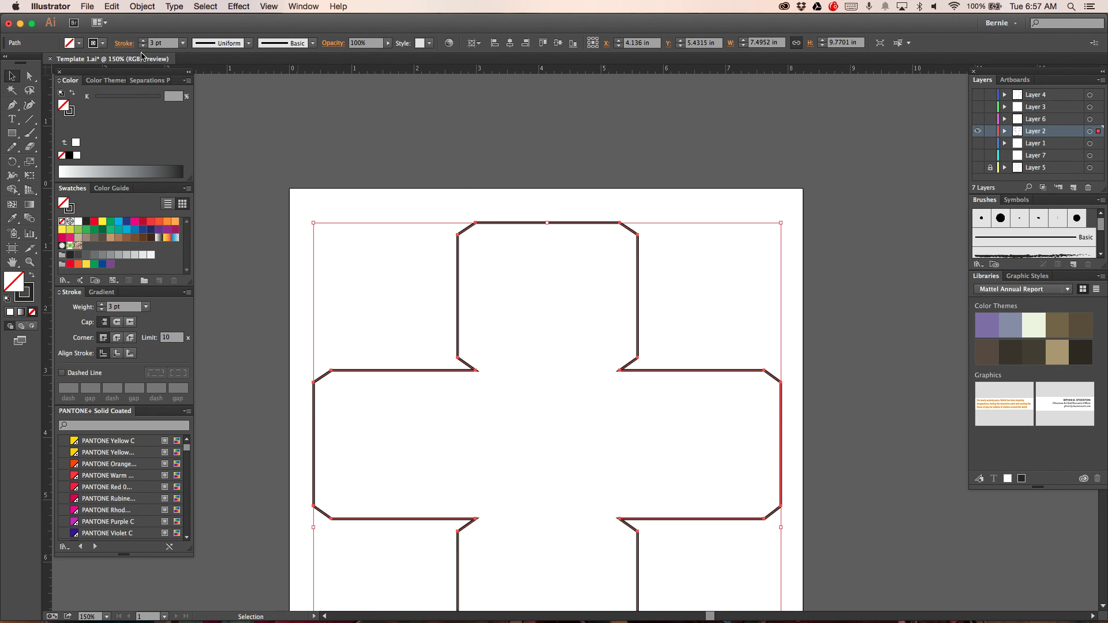
click(143, 46)
click(480, 163)
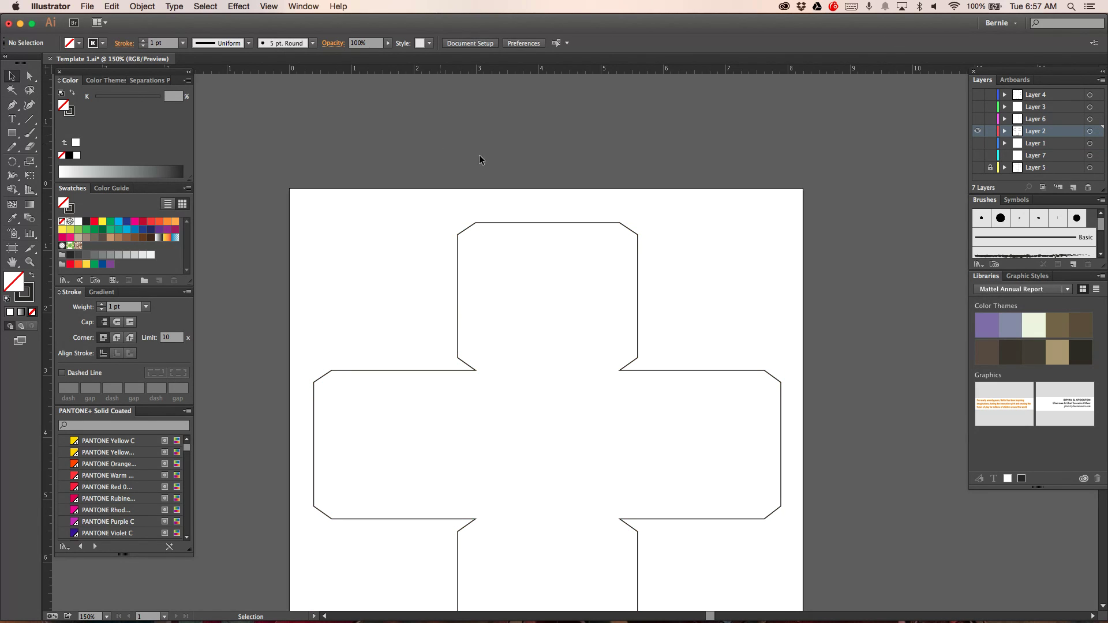
Delete Layer 7, then show Layer 1's guides and Layer 5's dashed template again
scroll(859, 265, down, 1)
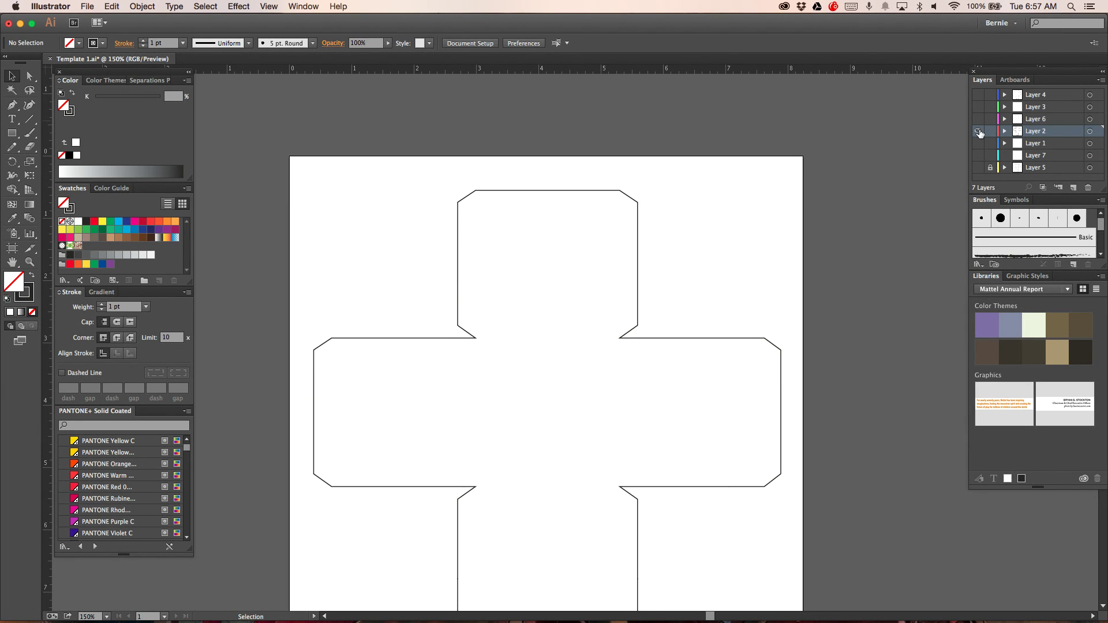
click(978, 143)
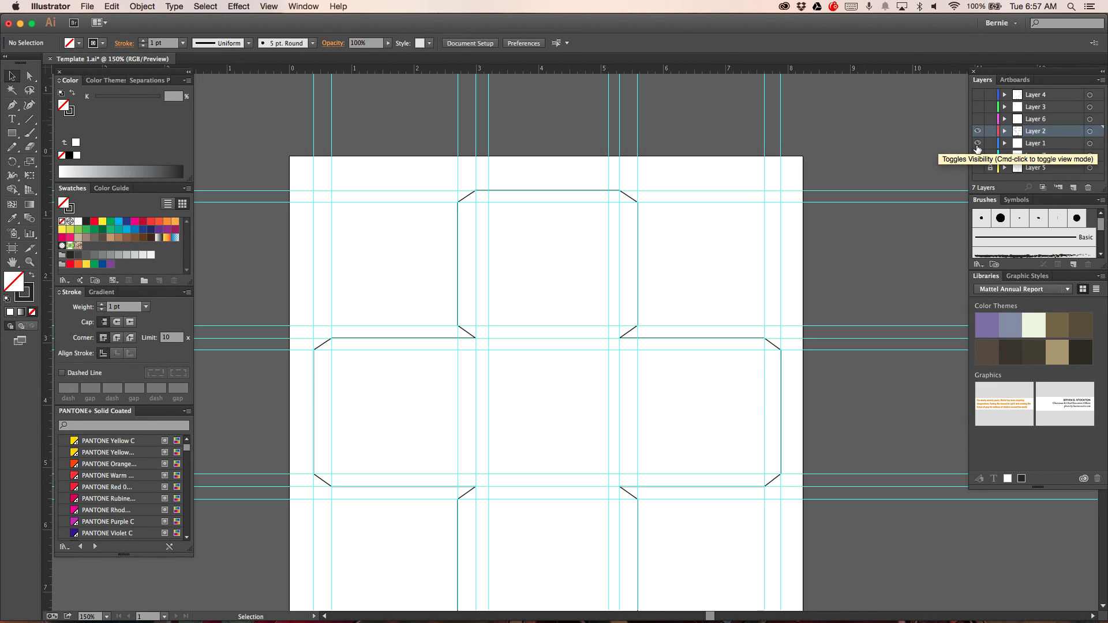
click(977, 155)
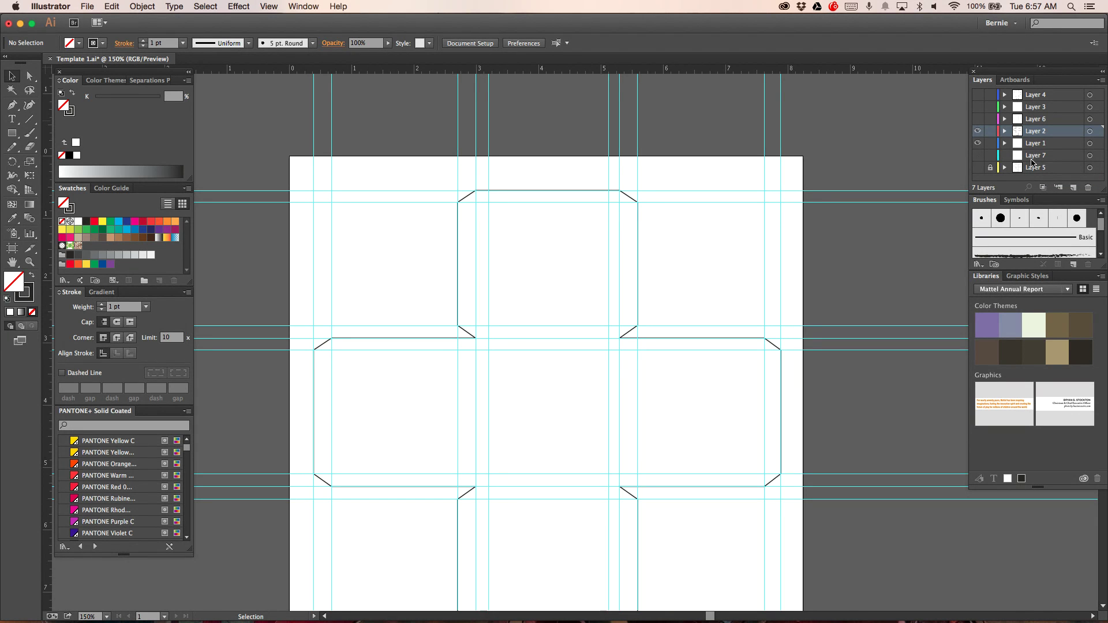
click(979, 156)
key(Delete)
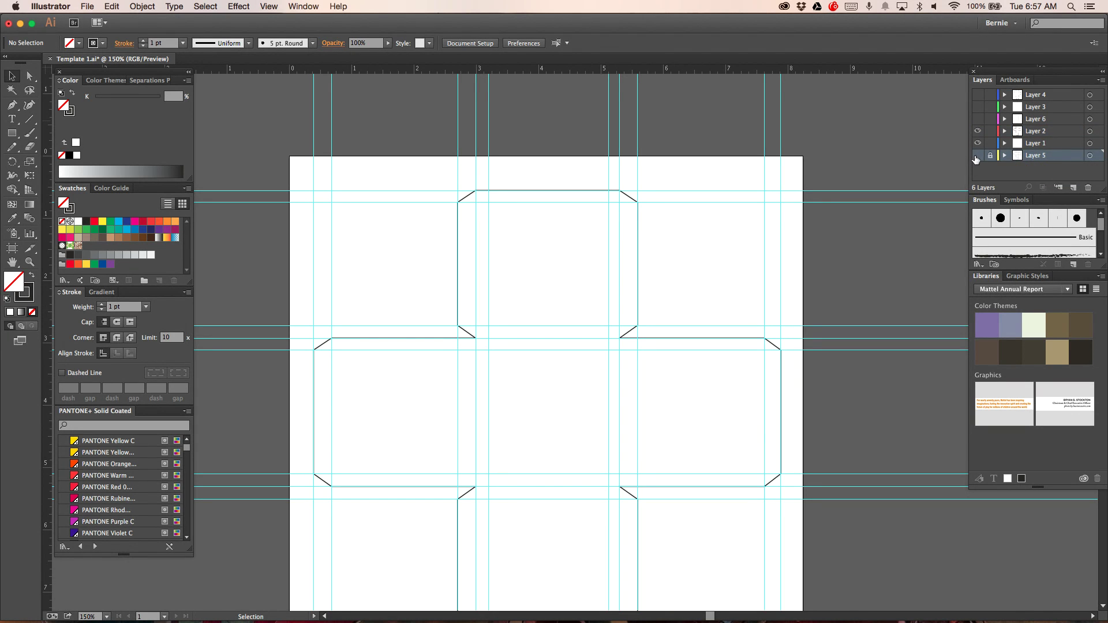
click(977, 155)
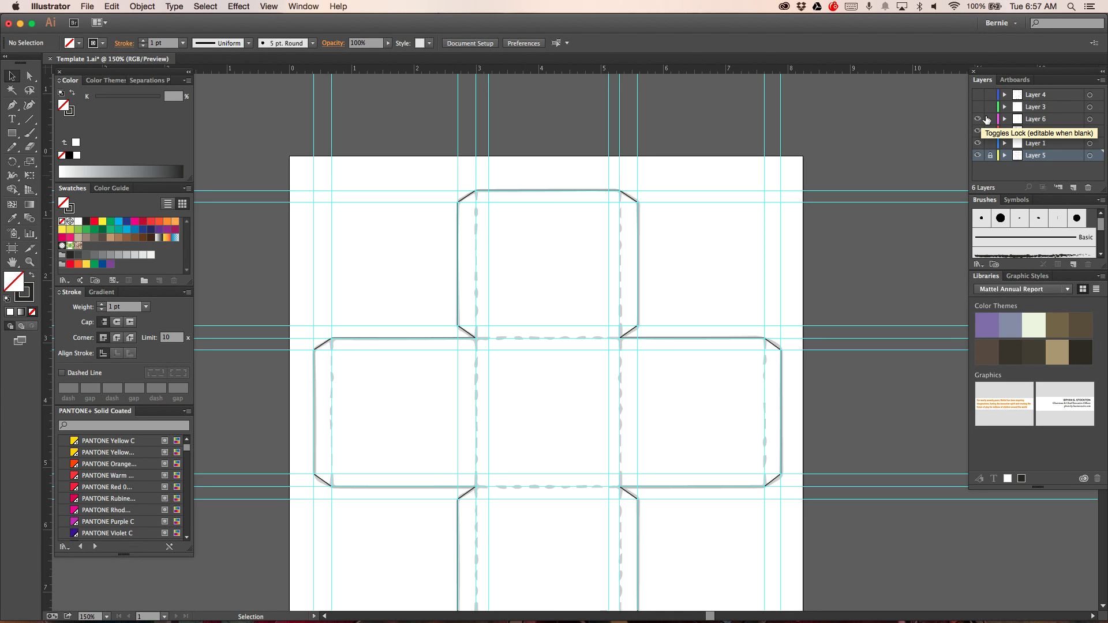
Hide Layer 3 and Layer 4's diagonal guides, keeping Layer 6 visible
click(978, 120)
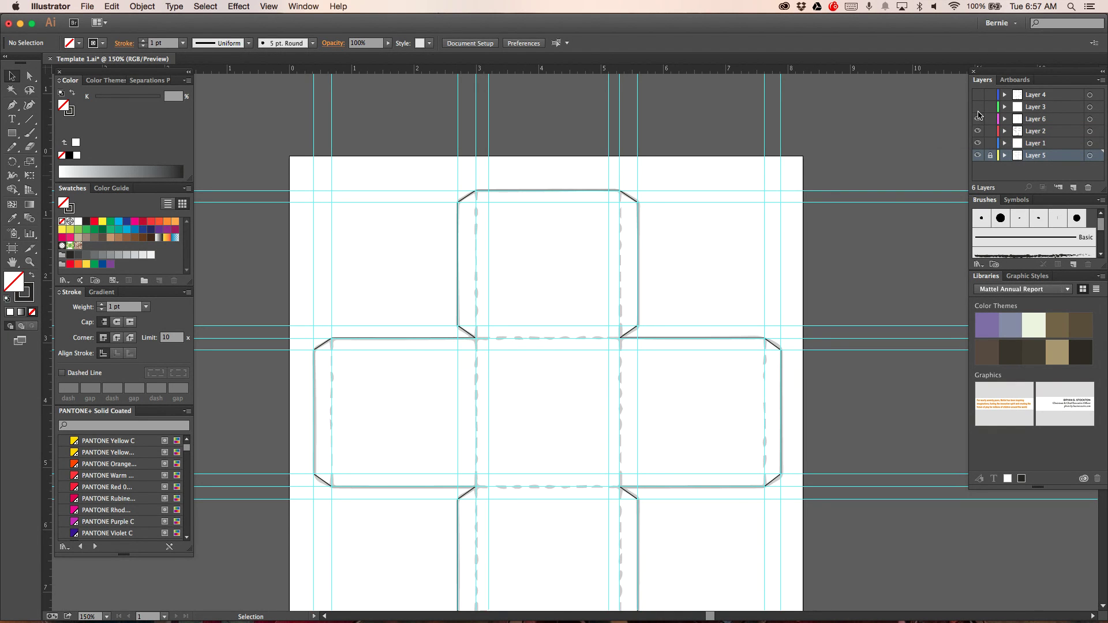
click(978, 119)
click(978, 106)
click(977, 96)
For the Line Segment tool, keep a Uniform profile and Basic brush, and make the stroke dashed with 12 pt dashes
click(28, 124)
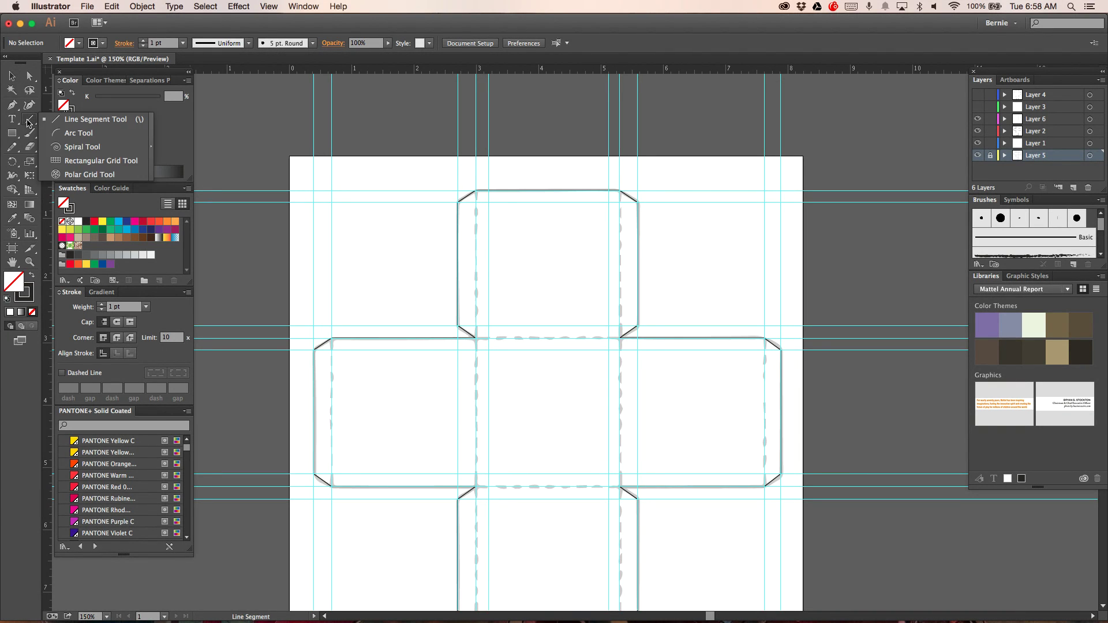
click(249, 44)
click(250, 45)
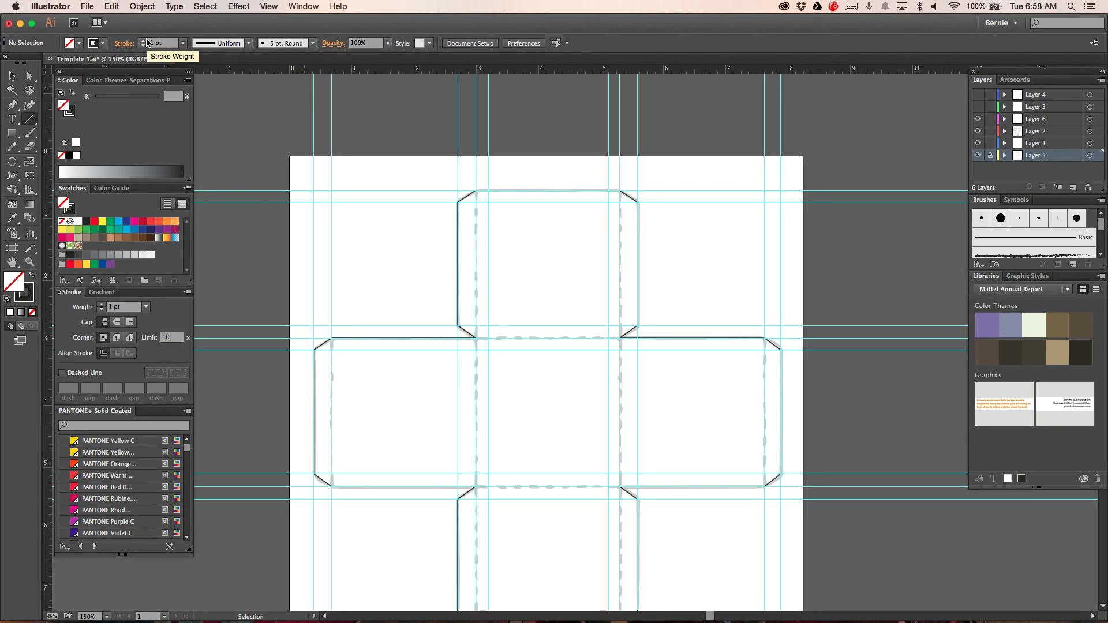
click(311, 43)
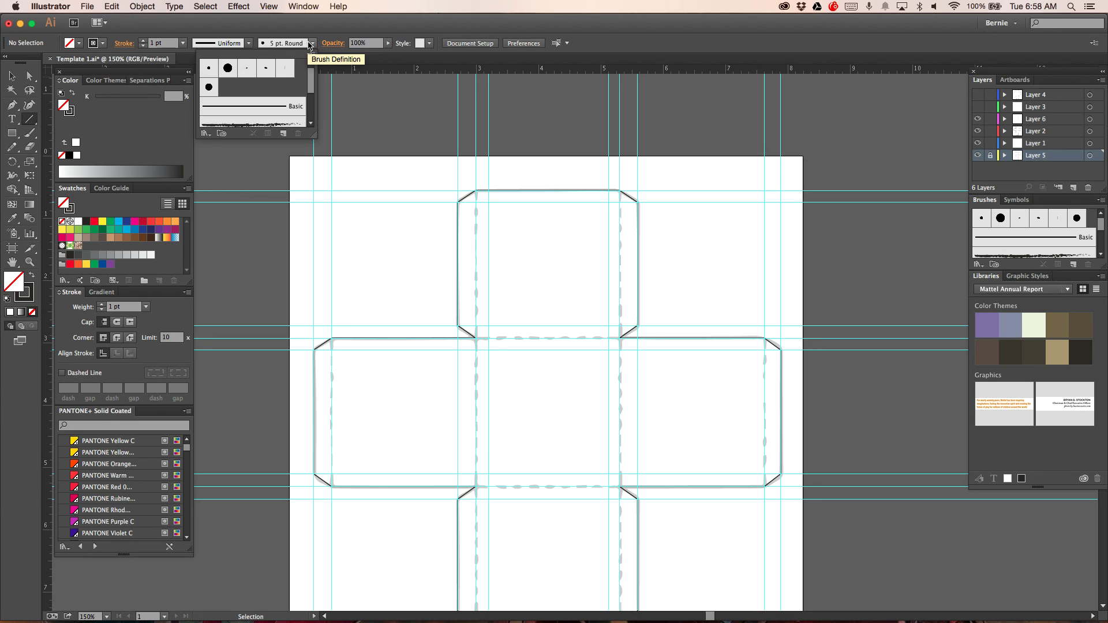
scroll(315, 82, down, 3)
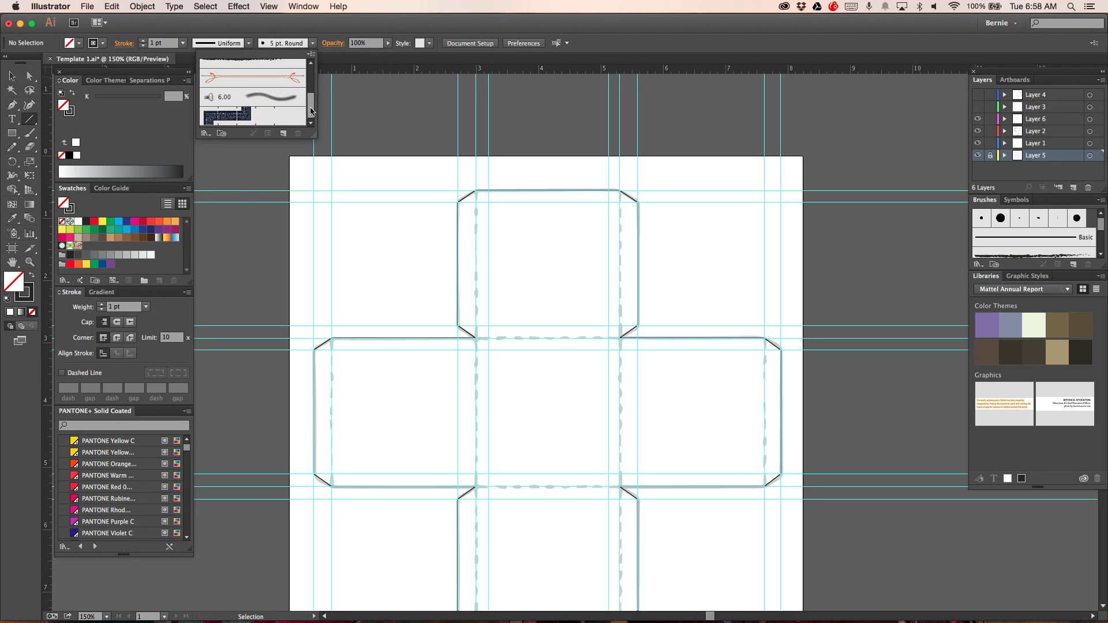
scroll(314, 83, up, 3)
click(312, 43)
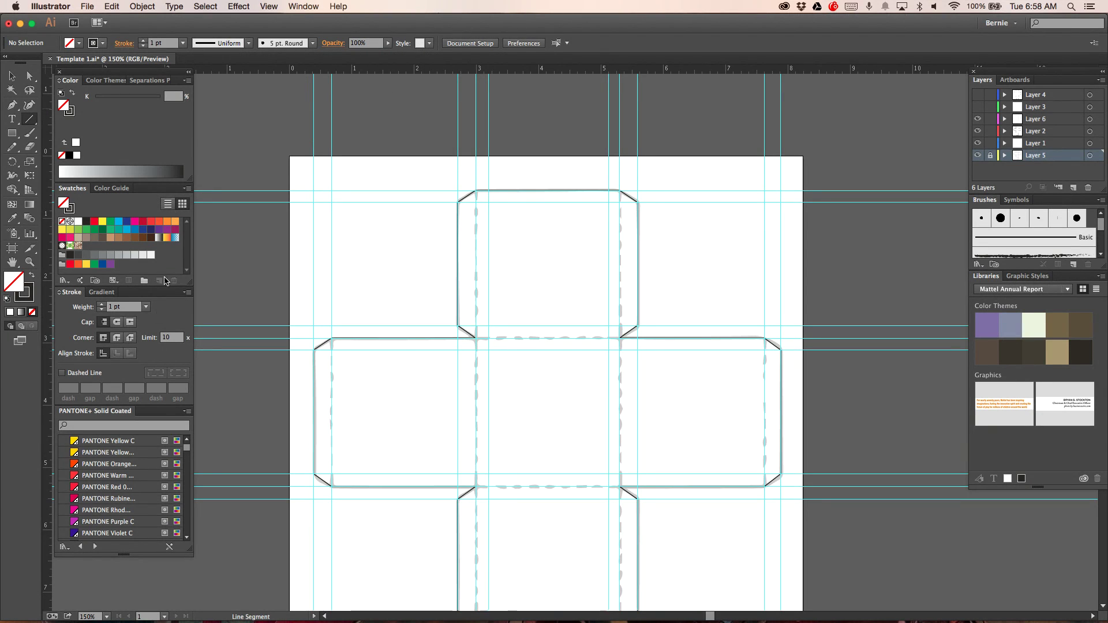
click(62, 374)
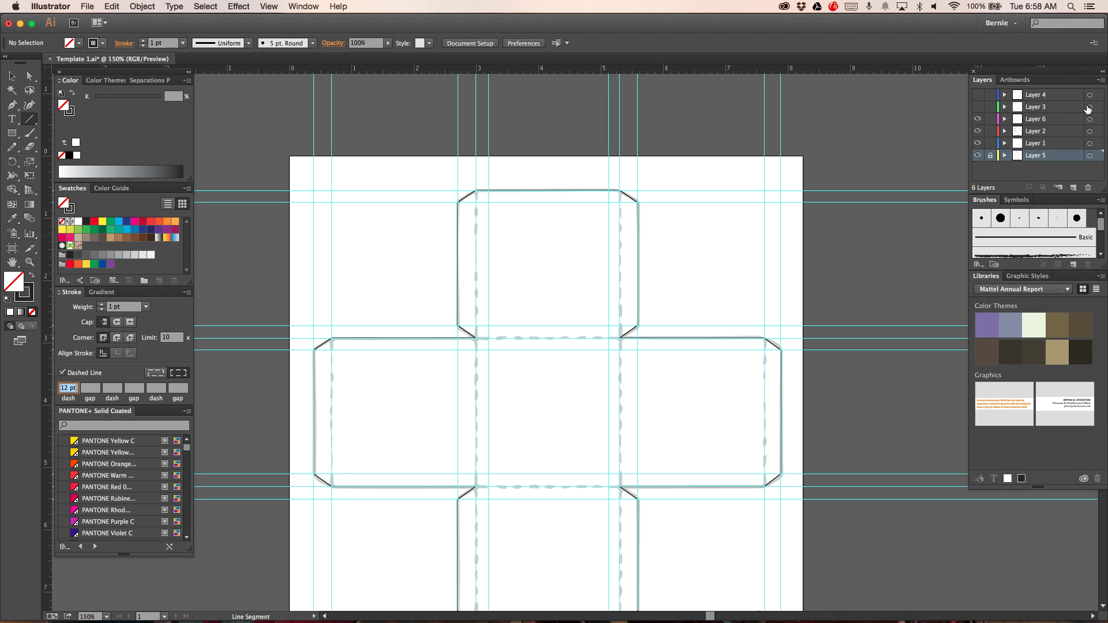
On Layer 6, draw a vertical fold line and shorten it to about 7.11 in
click(1036, 122)
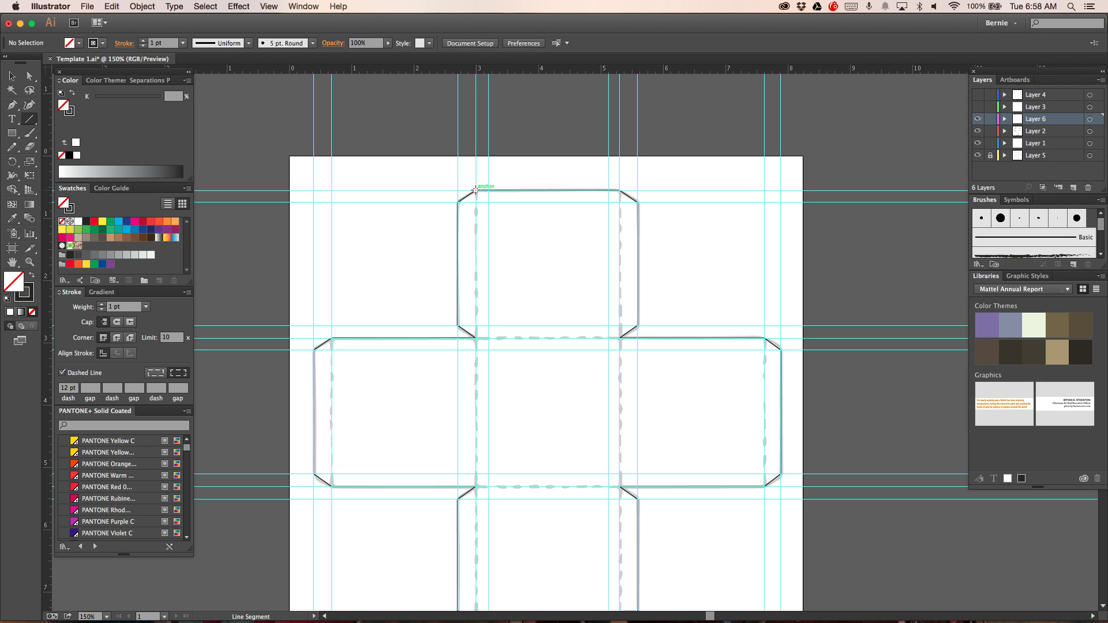
drag(475, 190, 477, 295)
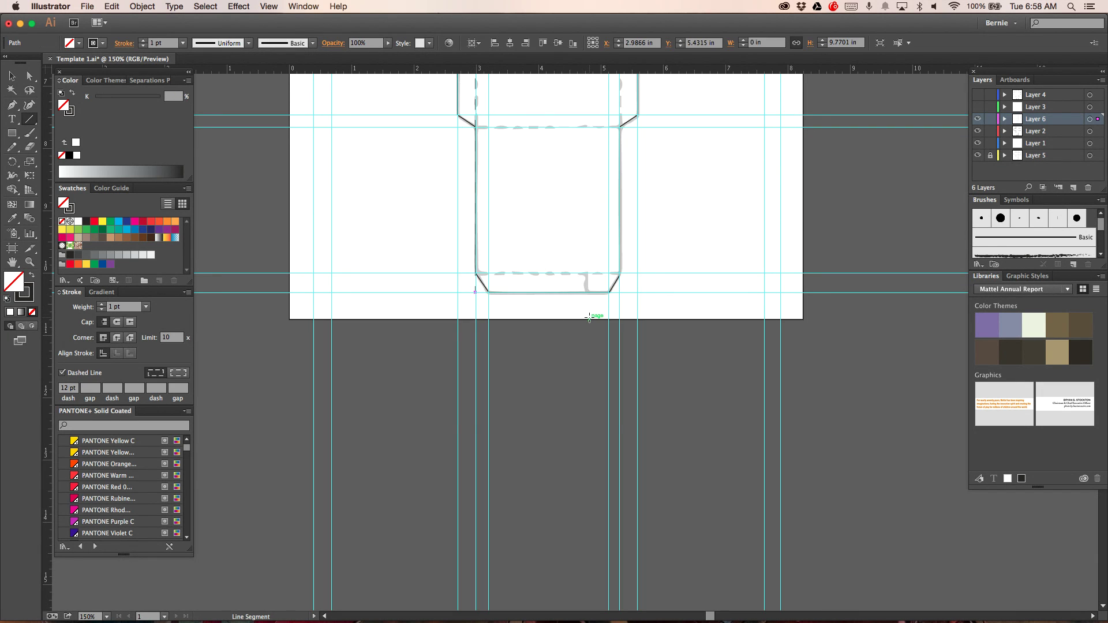
scroll(588, 313, up, 3)
click(12, 76)
drag(476, 398, 479, 233)
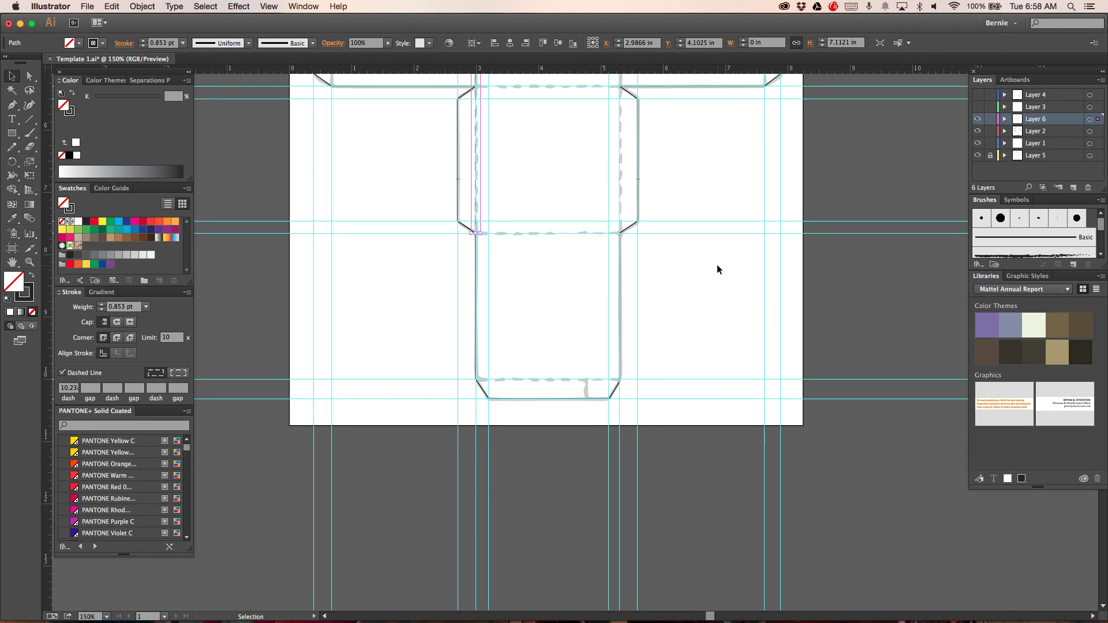
Set the fold line's stroke weight back to 1 pt after trying 3 pt
scroll(717, 267, up, 8)
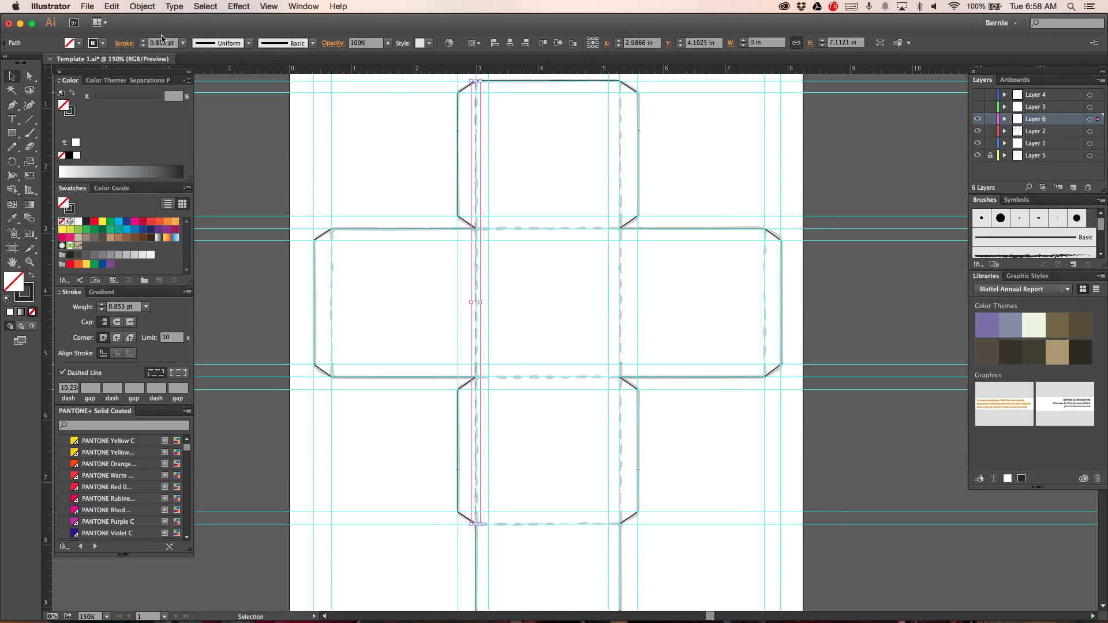
click(142, 40)
click(143, 41)
click(142, 41)
click(143, 46)
click(142, 46)
scroll(519, 160, up, 3)
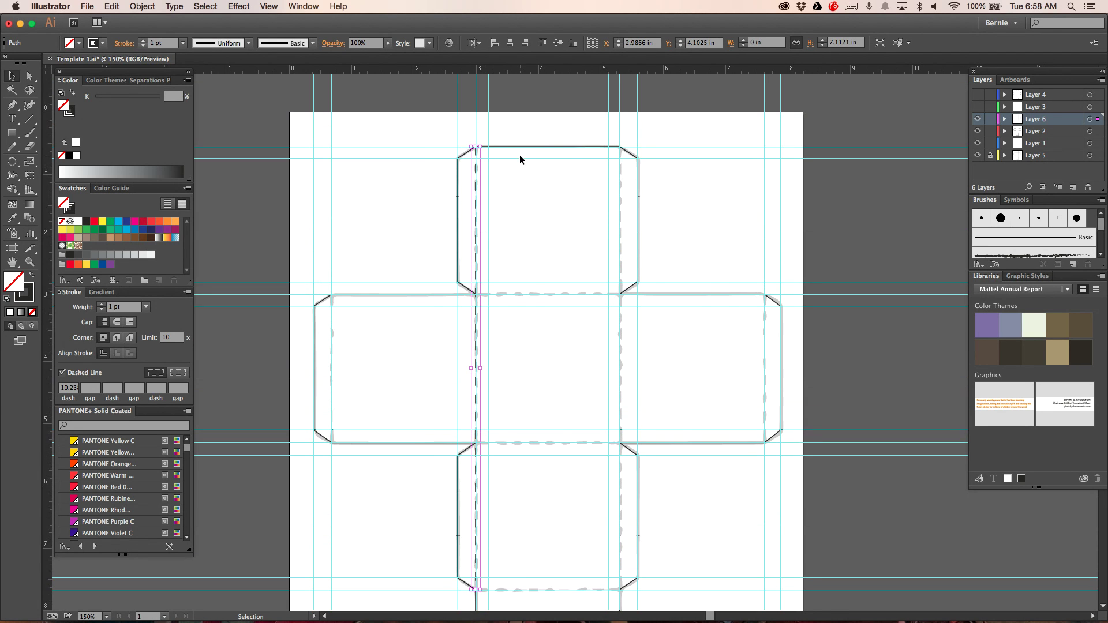
Copy the dashed fold line onto the centre column's right edge
click(29, 261)
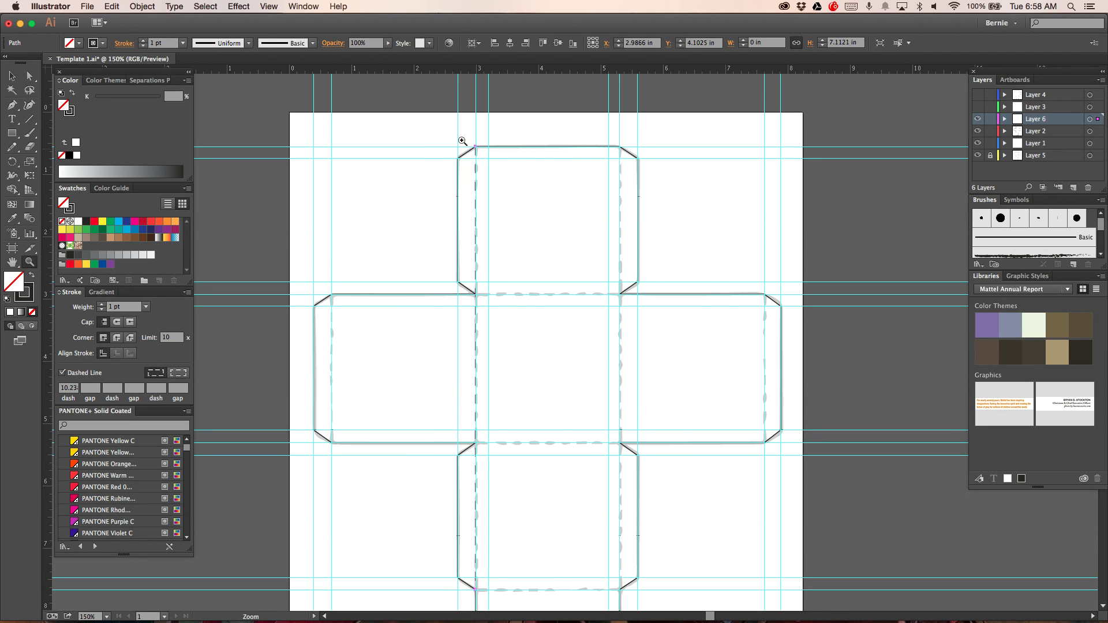
drag(457, 133, 515, 212)
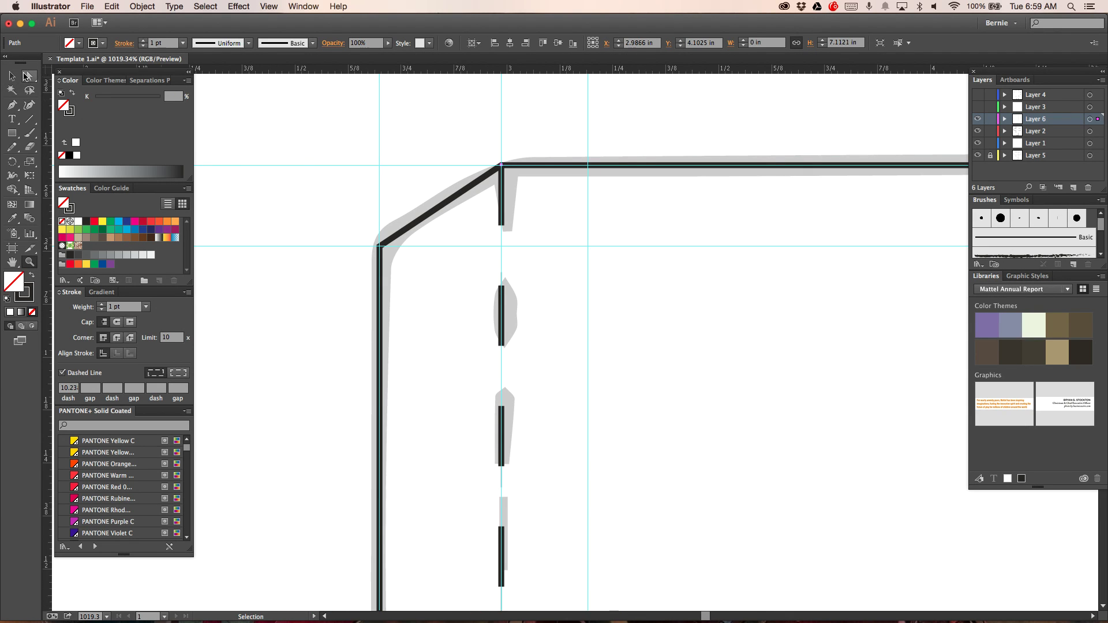
click(10, 76)
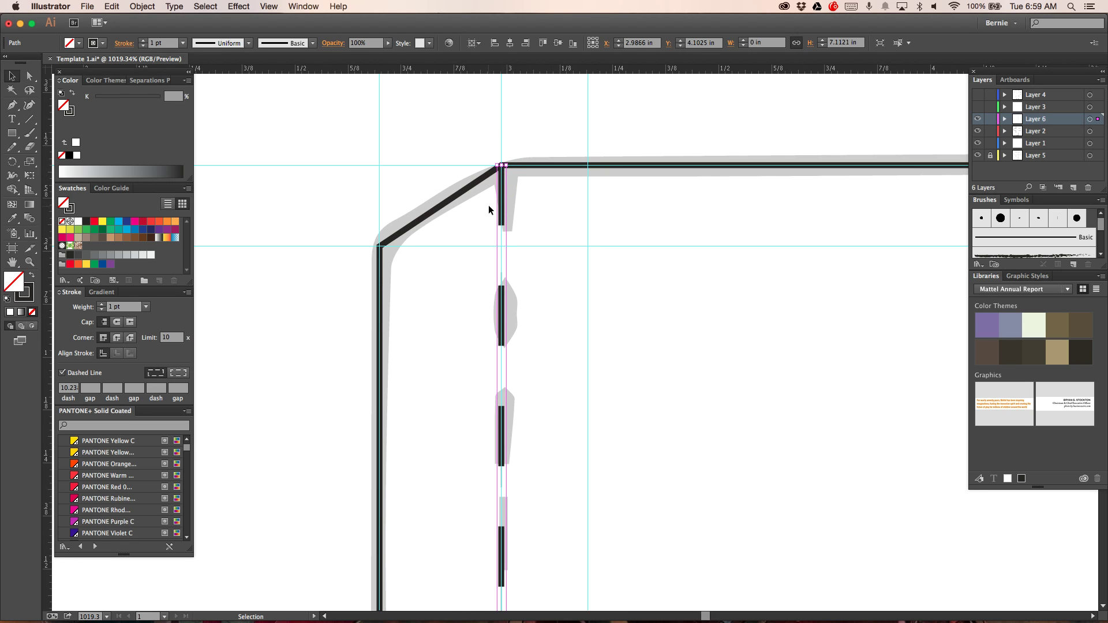
key(a)
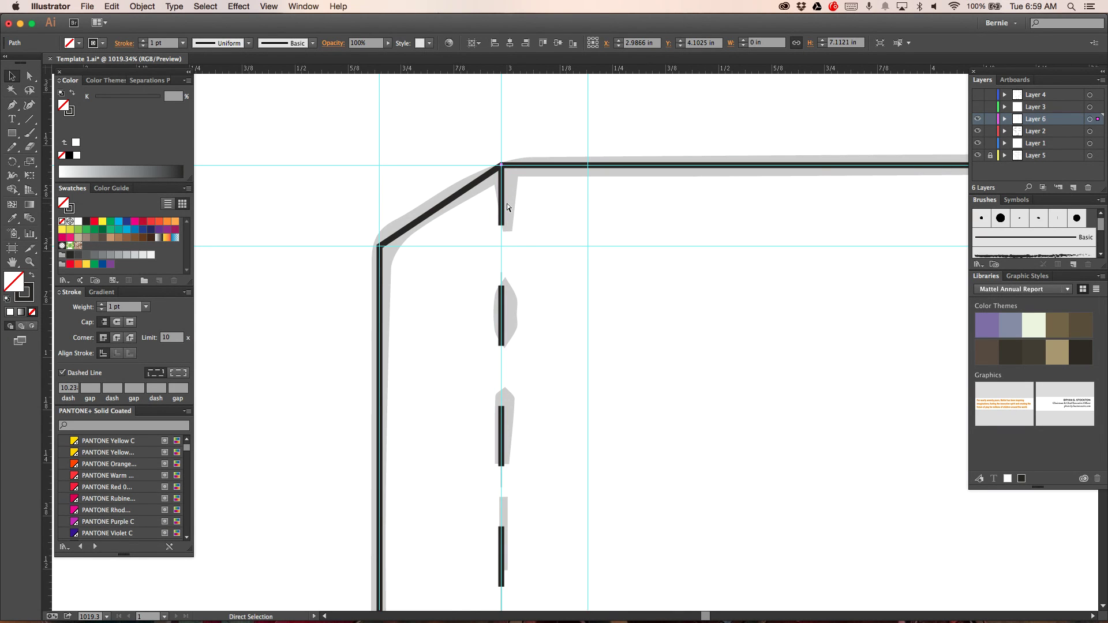
click(507, 203)
drag(506, 205, 851, 259)
key(space)
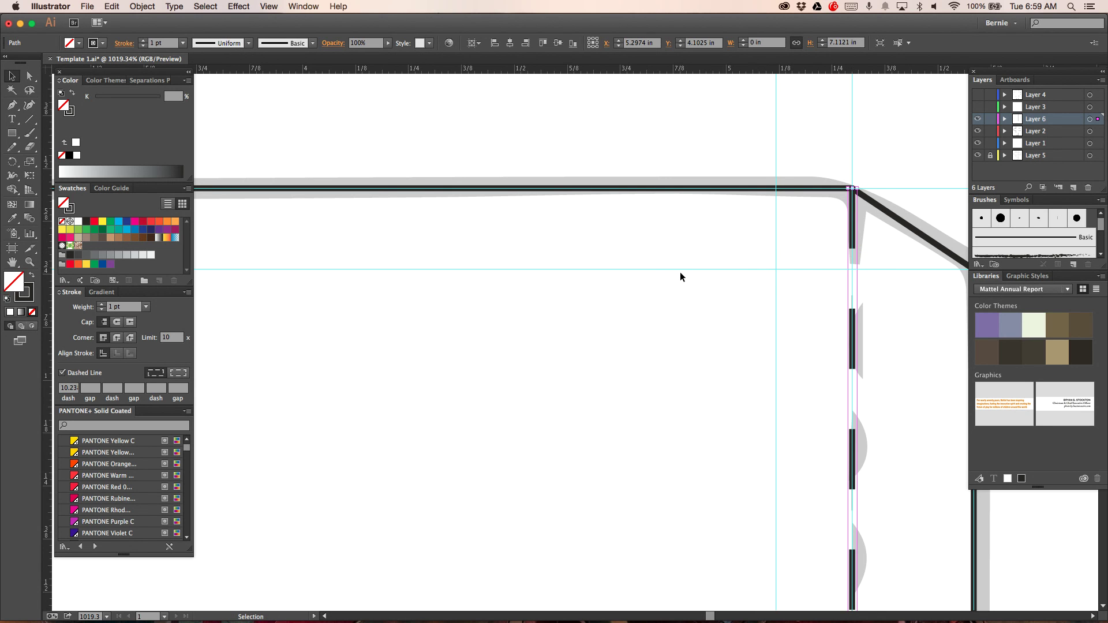
scroll(680, 269, down, 10)
key(space)
drag(785, 345, 775, 153)
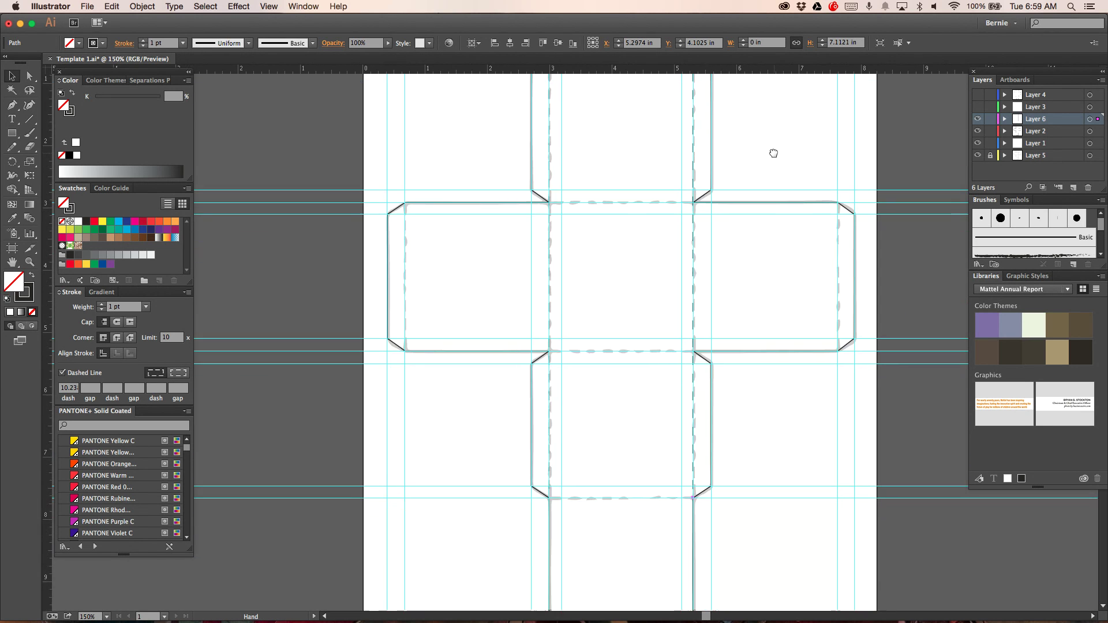
Draw dashed fold lines on both side flaps and 2.31 in across the centre column between faces
click(29, 119)
key(super+shift+a)
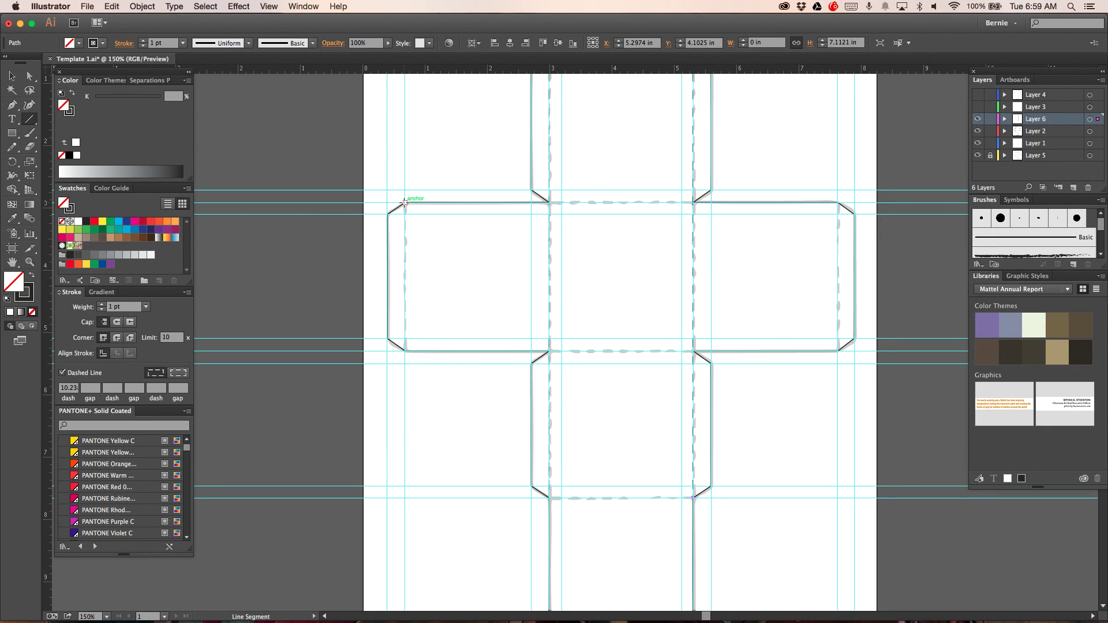
drag(407, 203, 404, 350)
drag(550, 202, 693, 202)
drag(838, 202, 836, 350)
drag(693, 350, 550, 351)
drag(548, 499, 693, 498)
click(723, 508)
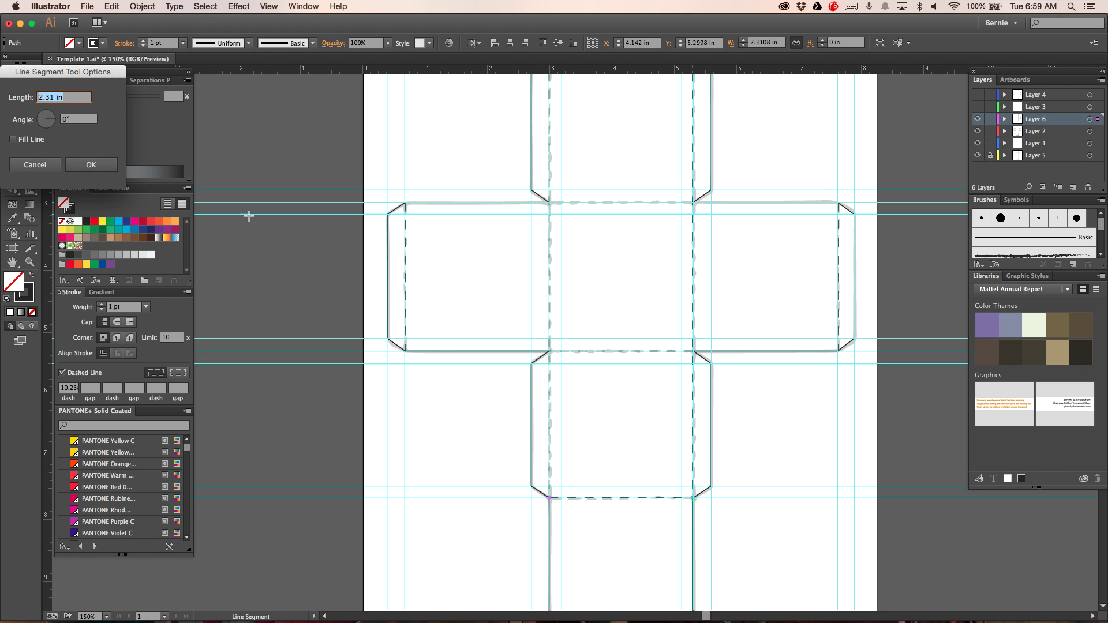
click(42, 163)
scroll(641, 409, down, 5)
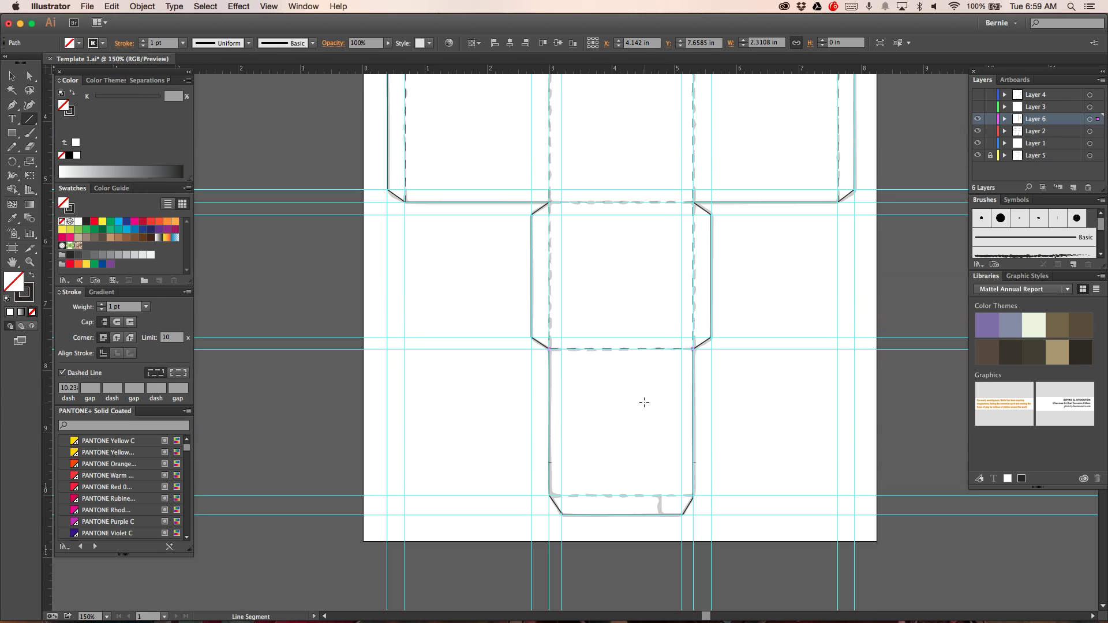
drag(549, 495, 694, 495)
Hide Layers 1 and 5 and deselect, leaving only the black outline and dashed folds
key(v)
scroll(868, 387, up, 4)
scroll(866, 386, up, 3)
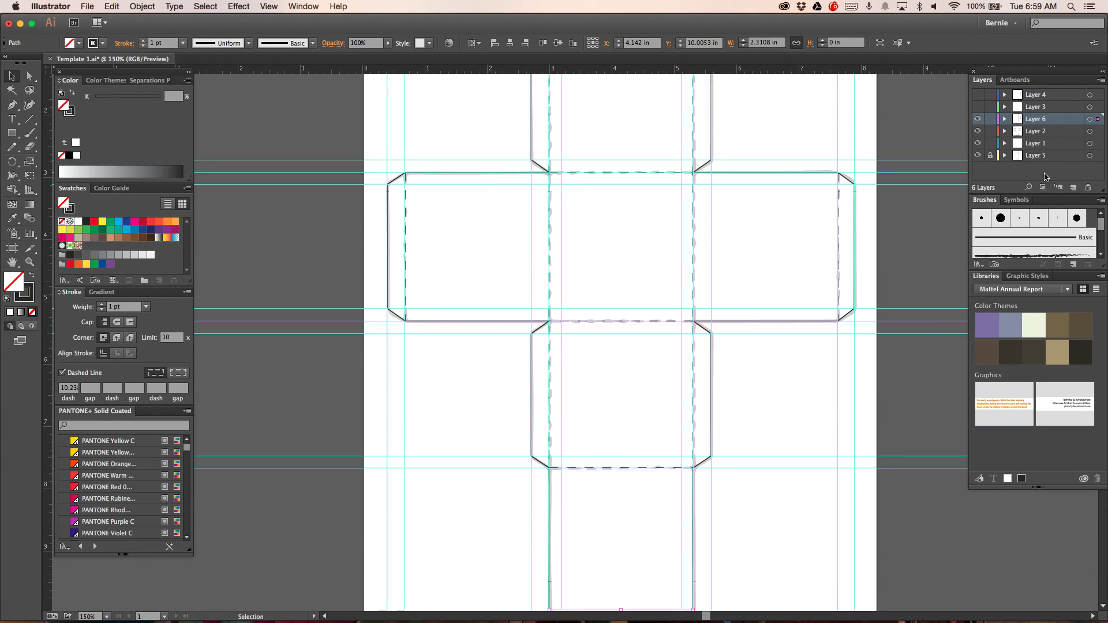
click(978, 144)
click(978, 155)
scroll(926, 254, down, 7)
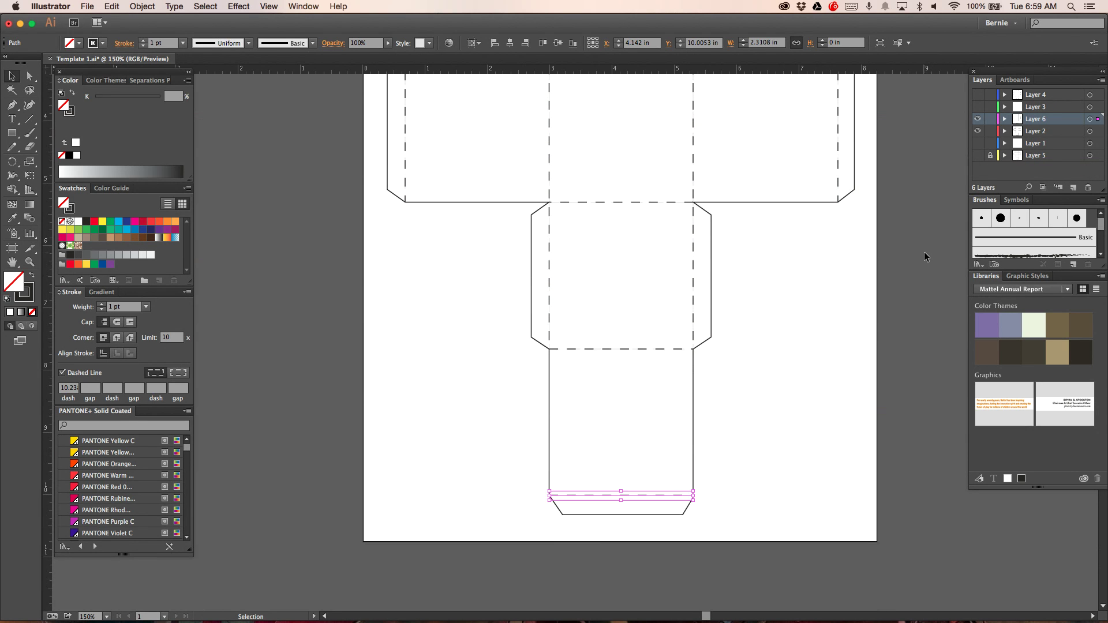
click(919, 249)
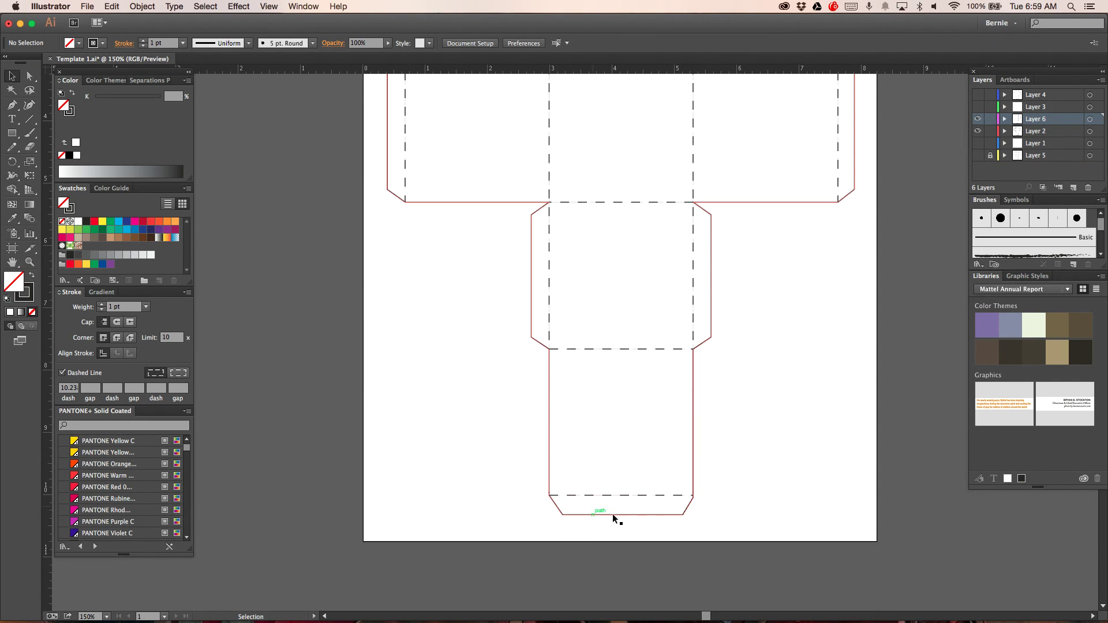
scroll(819, 303, up, 7)
scroll(837, 311, up, 6)
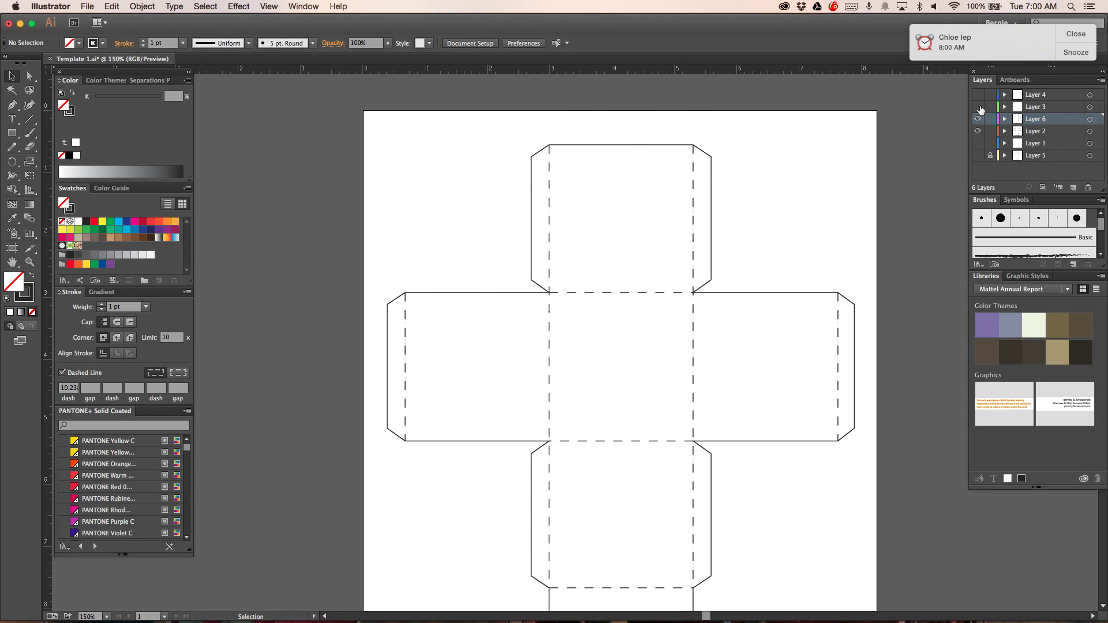
click(978, 107)
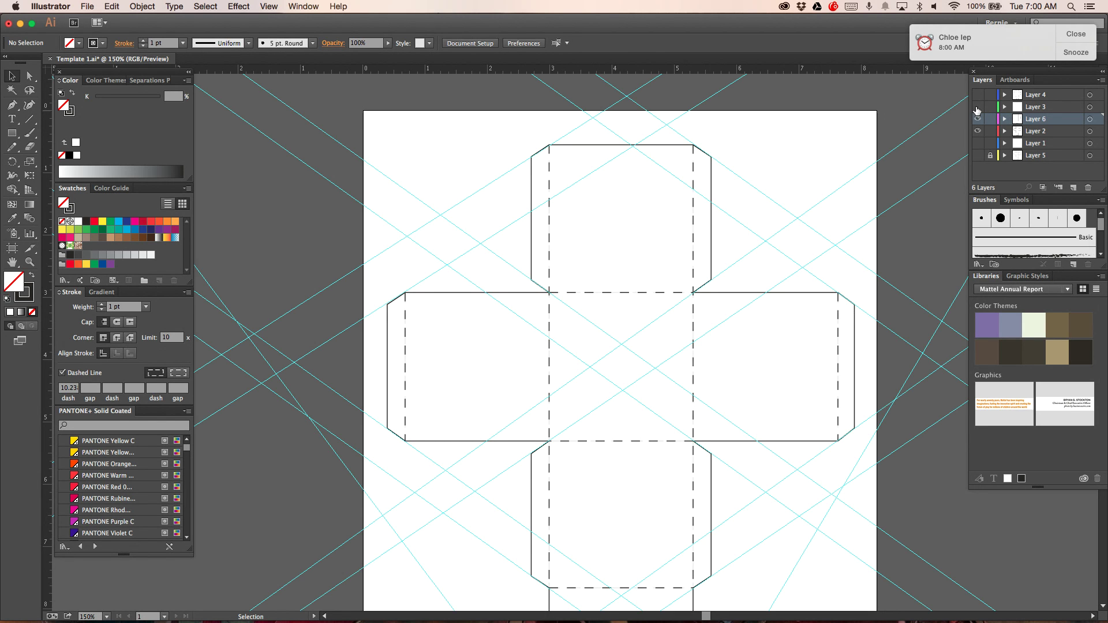
click(979, 106)
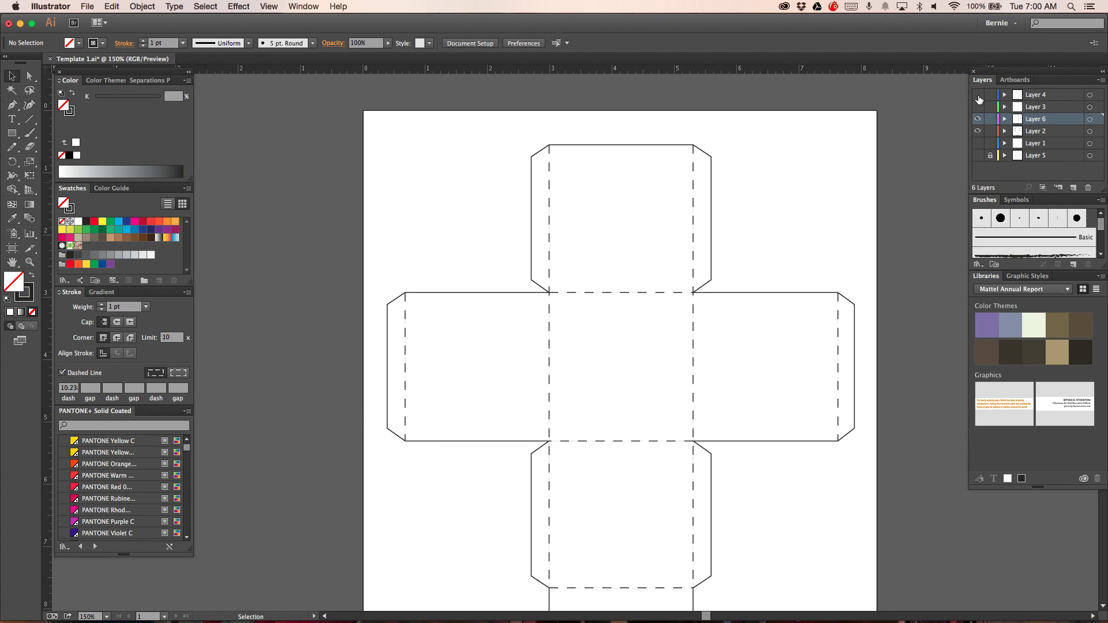
click(978, 106)
click(977, 142)
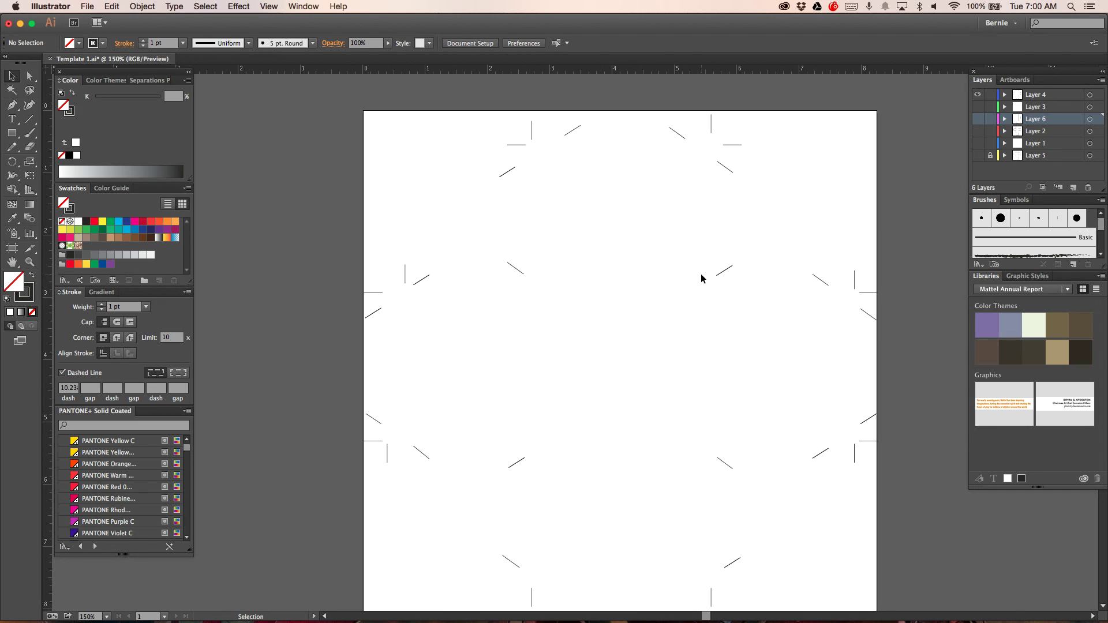
click(977, 120)
click(977, 131)
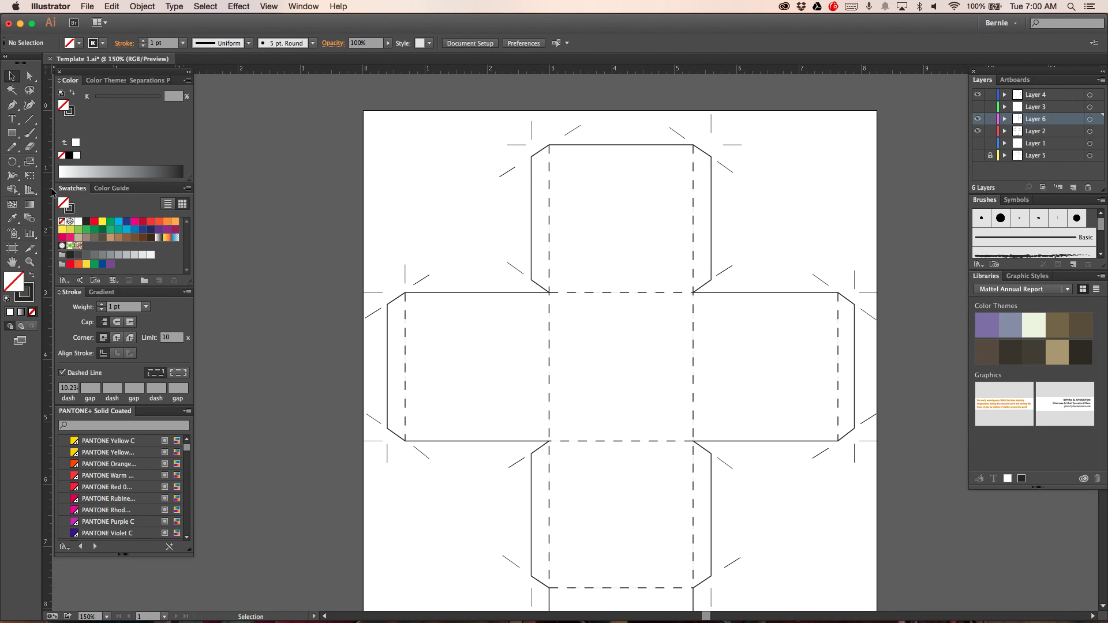
click(977, 119)
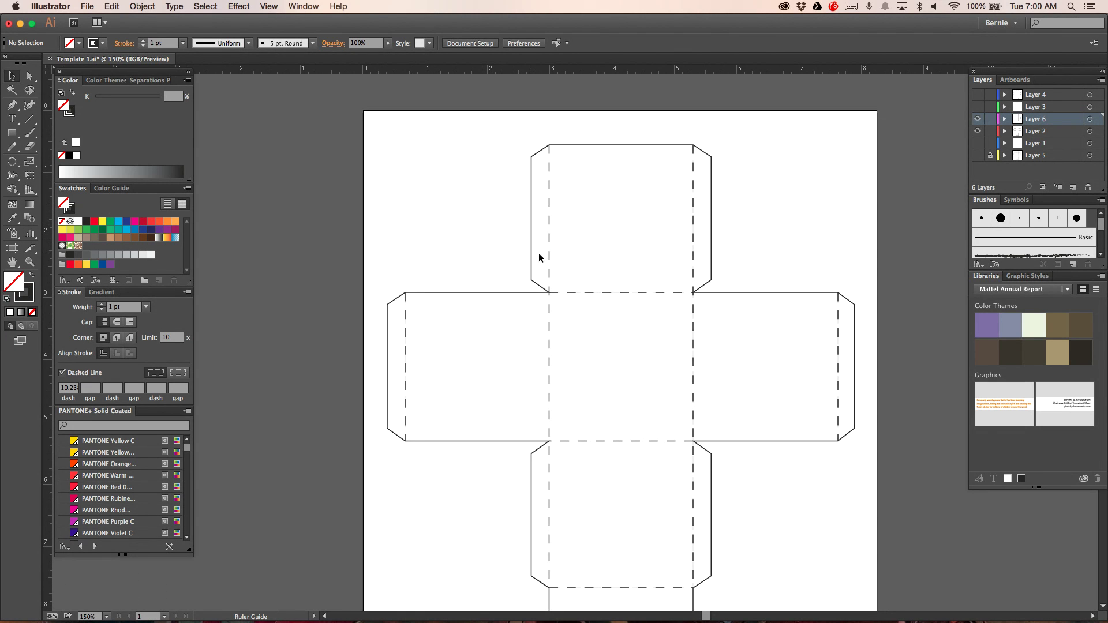
Pull a new guide onto the net and rotate it to a diagonal angle
drag(562, 254, 811, 269)
key(r)
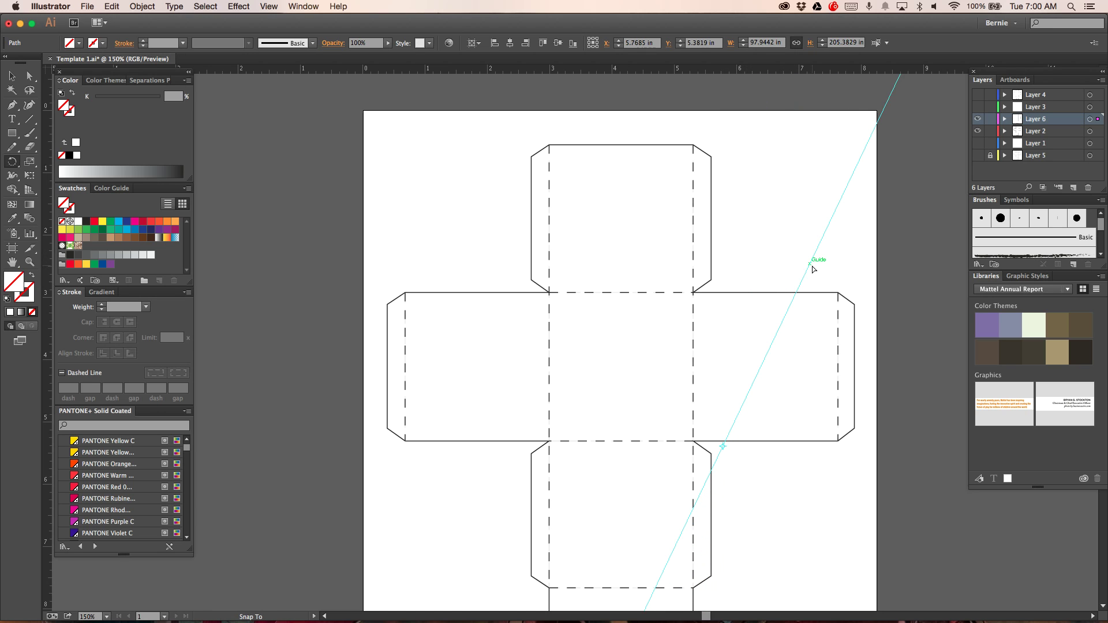
key(v)
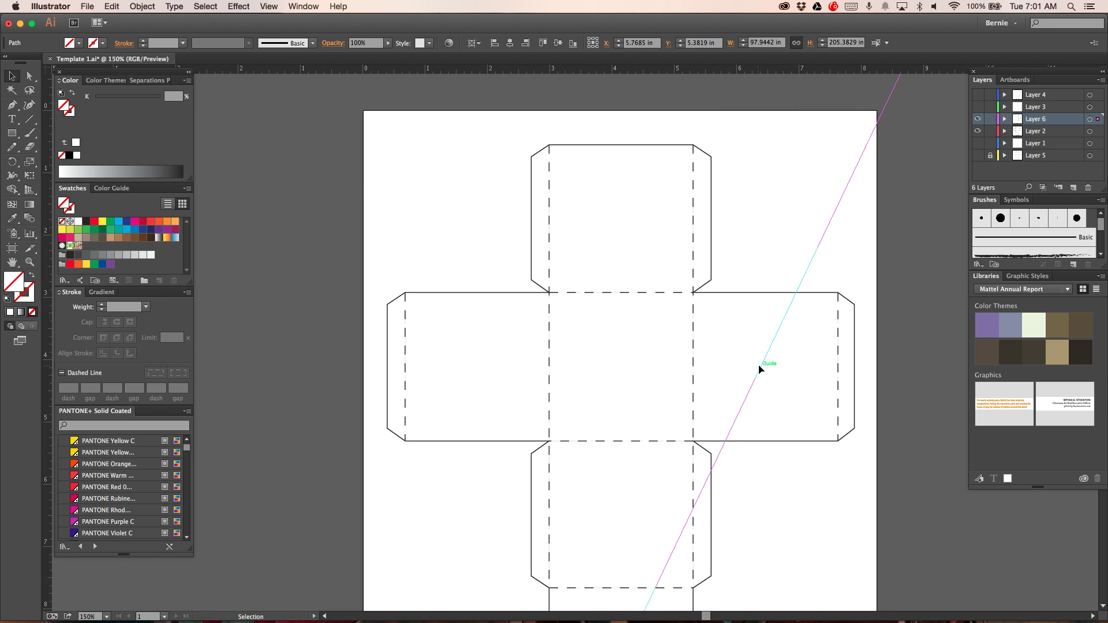
drag(760, 369, 791, 298)
key(r)
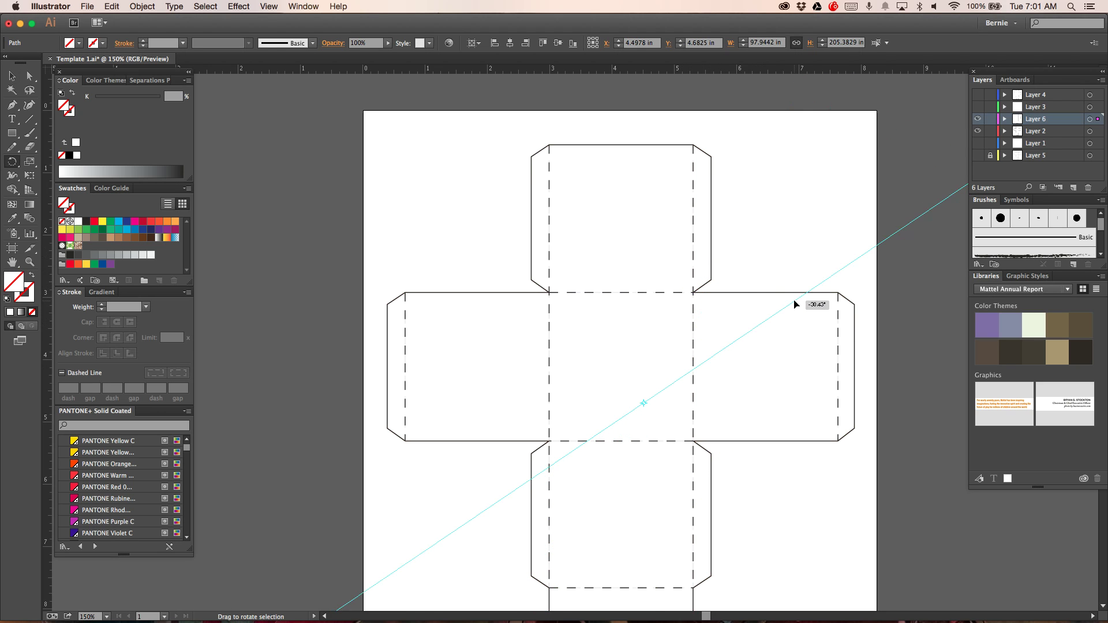
drag(795, 304, 795, 305)
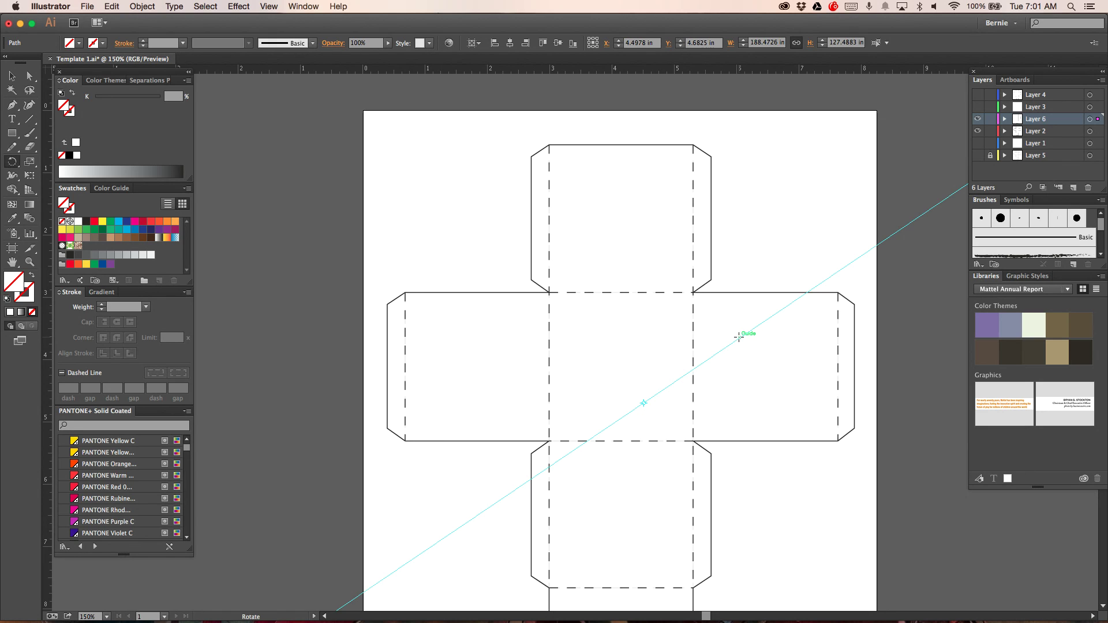
Move the diagonal guide up and left, then select and delete it
click(11, 76)
drag(737, 338, 695, 293)
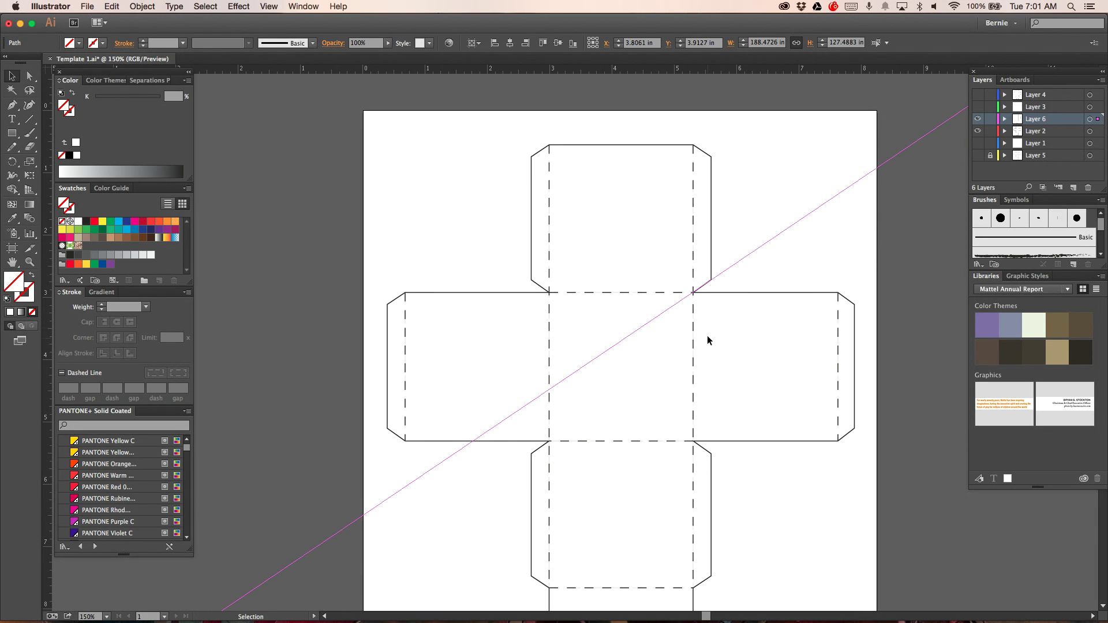
click(709, 281)
key(Delete)
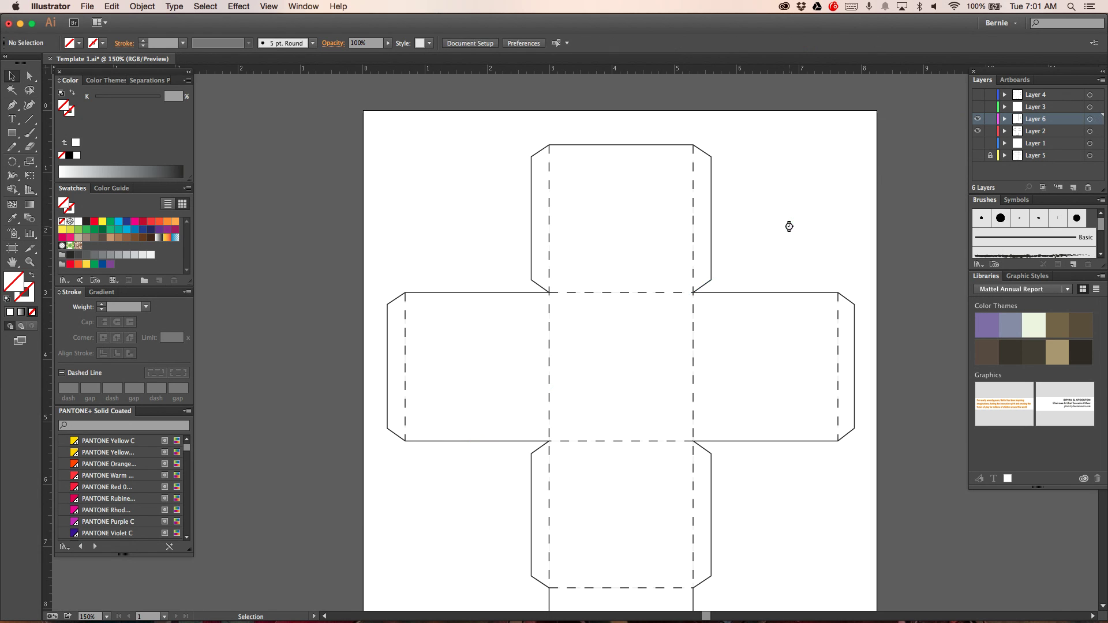
Preview the rotated guides, trim marks and straight guides, then hide the diagonal guides, outline and straight guides
click(977, 107)
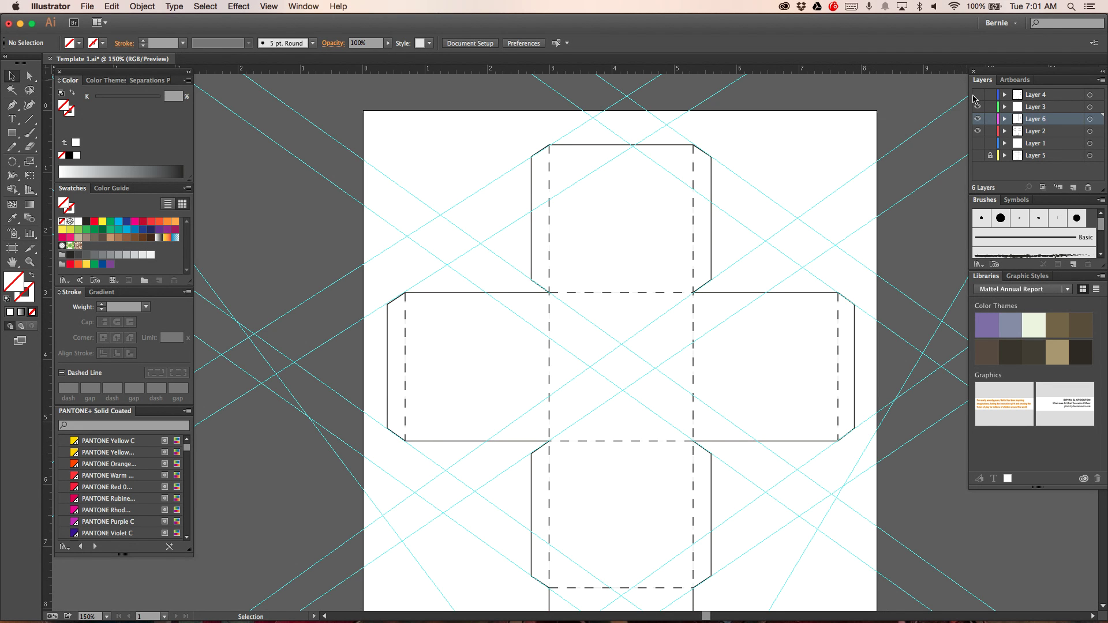
click(977, 95)
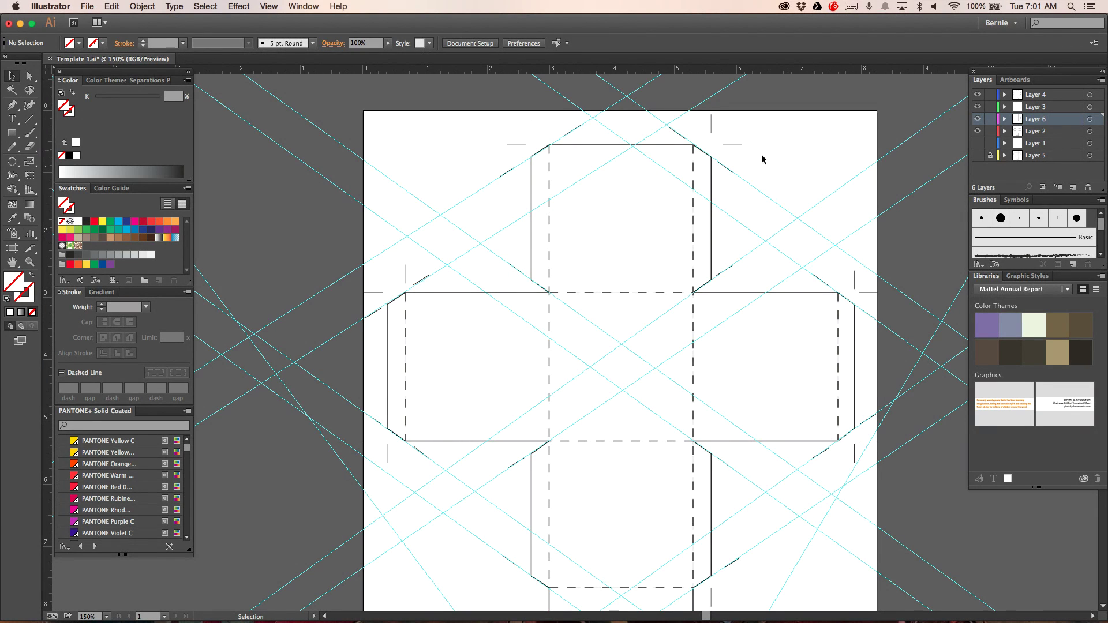
click(977, 143)
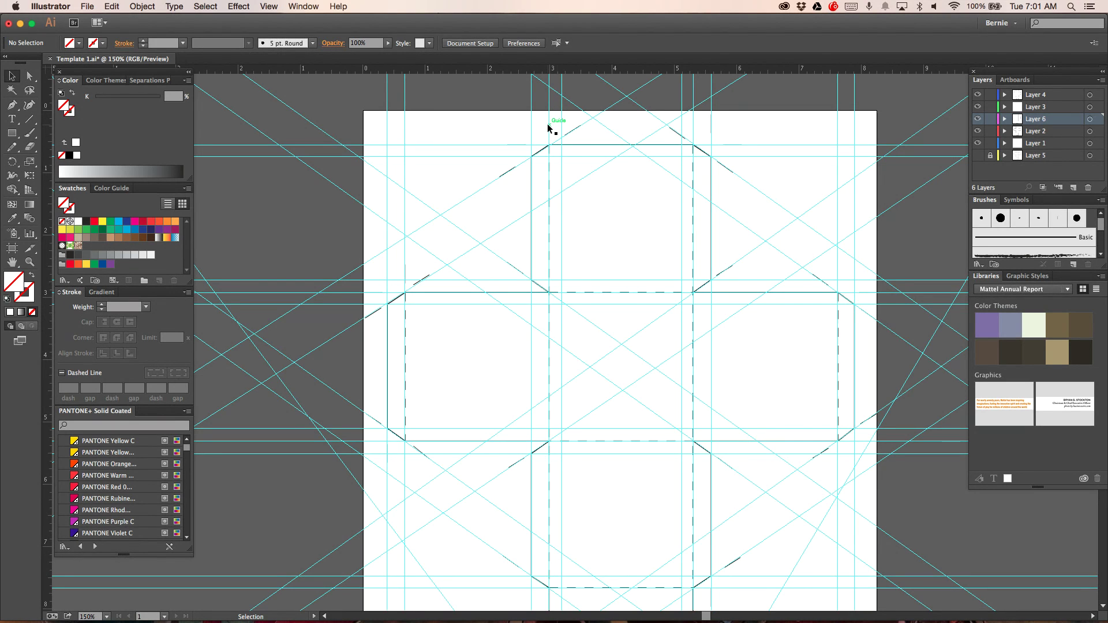
click(977, 107)
click(978, 95)
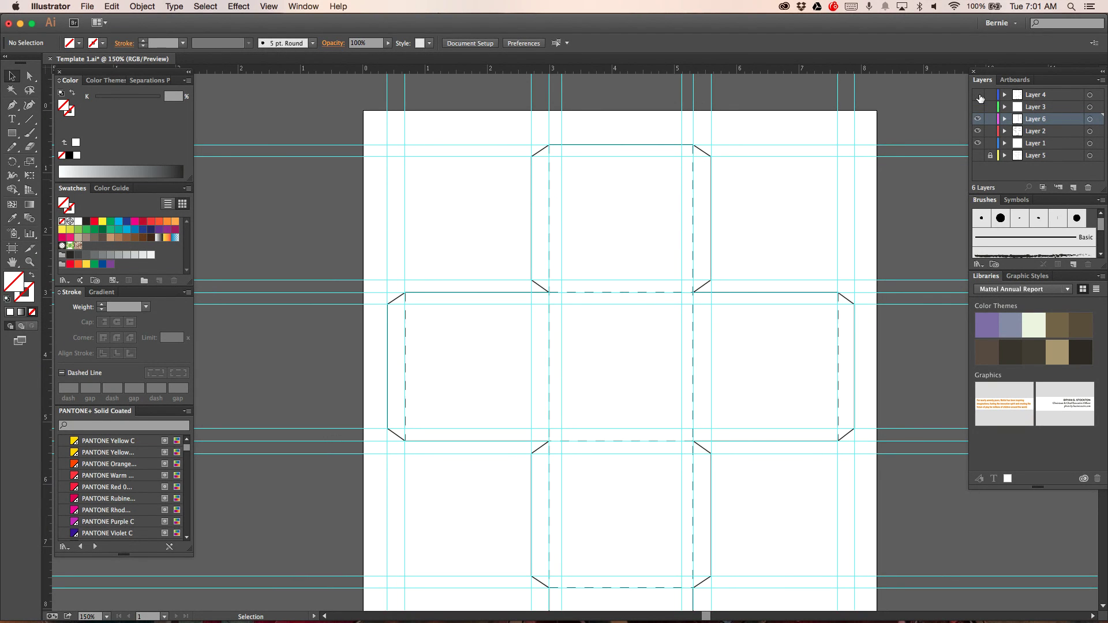
click(978, 94)
click(977, 132)
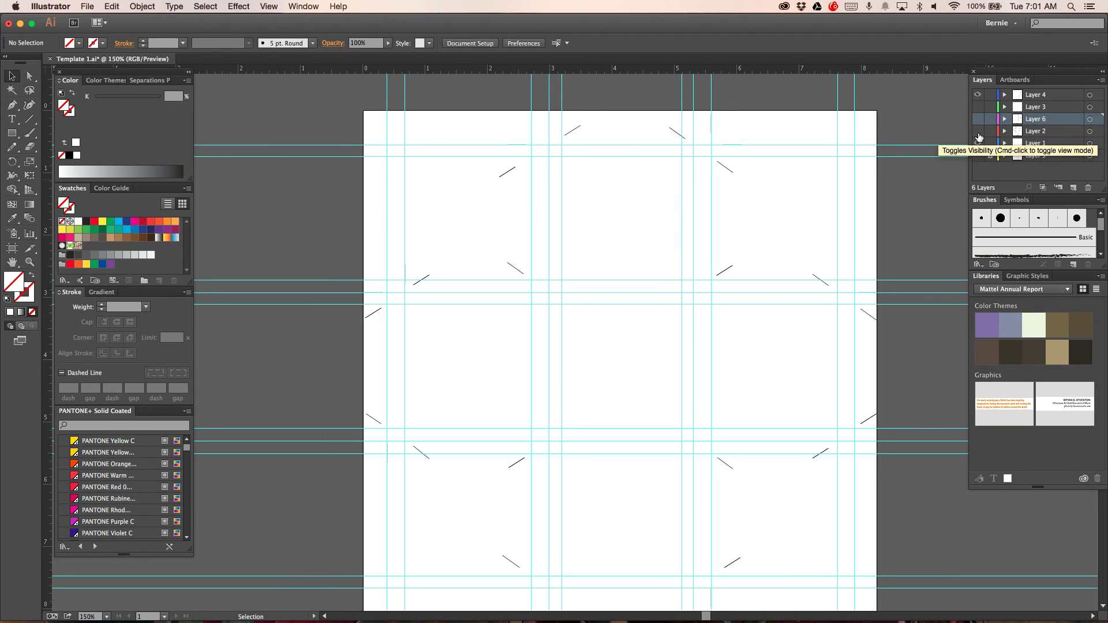
click(977, 143)
scroll(926, 214, down, 1)
scroll(926, 207, down, 5)
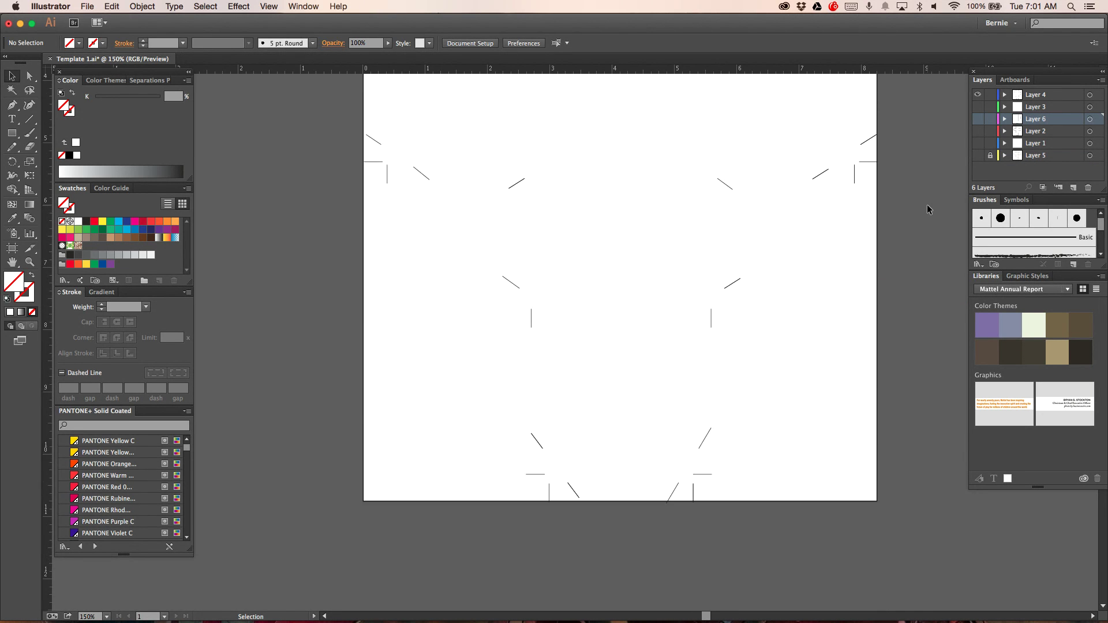
scroll(927, 208, up, 1)
scroll(926, 203, up, 5)
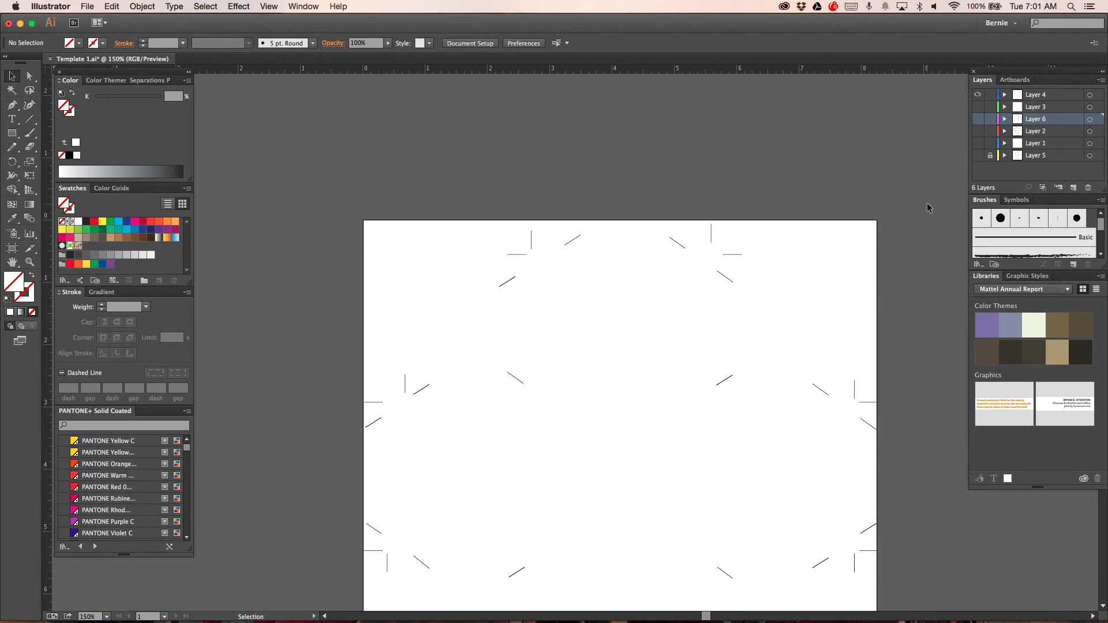
scroll(926, 198, down, 2)
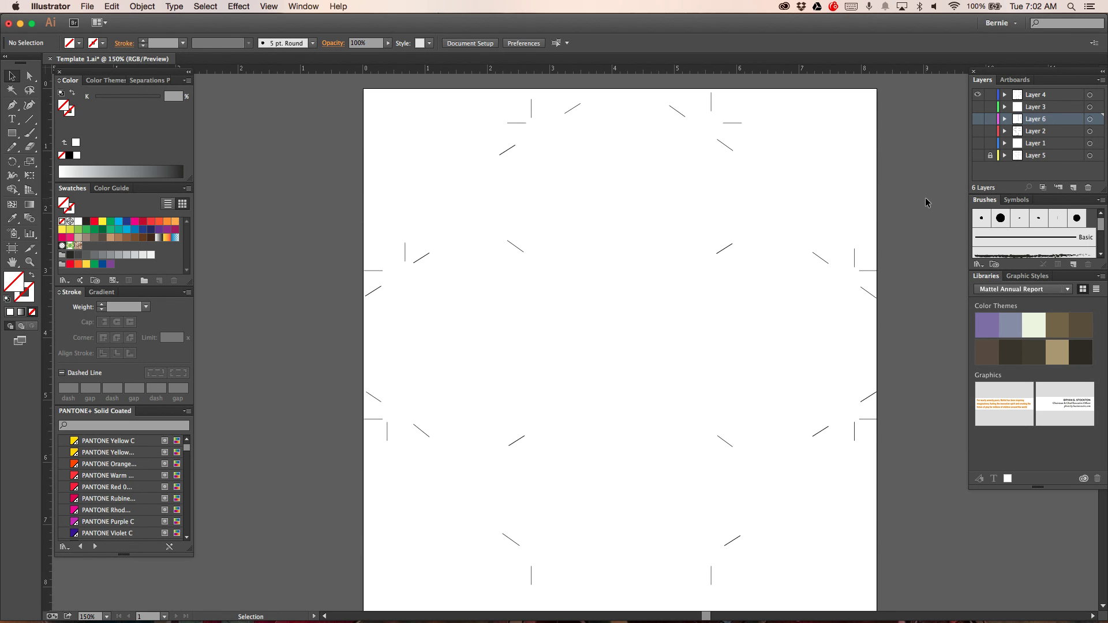
Turn every layer back on, then sweep the eye column to hide all except Layer 5
click(977, 107)
click(977, 119)
click(978, 131)
click(978, 143)
click(978, 155)
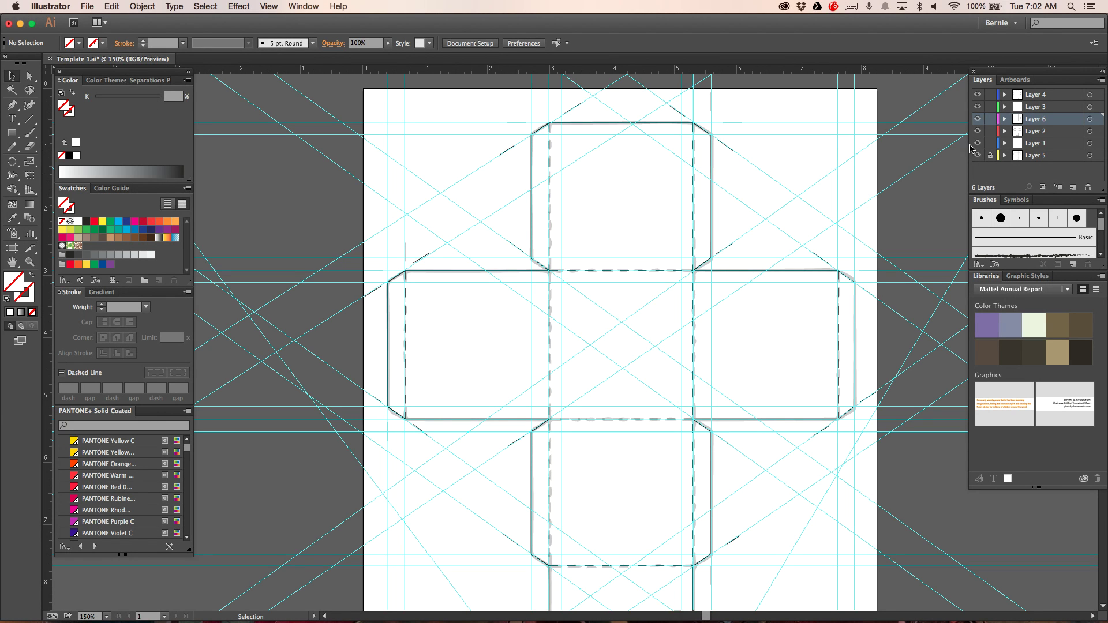
drag(978, 145, 978, 90)
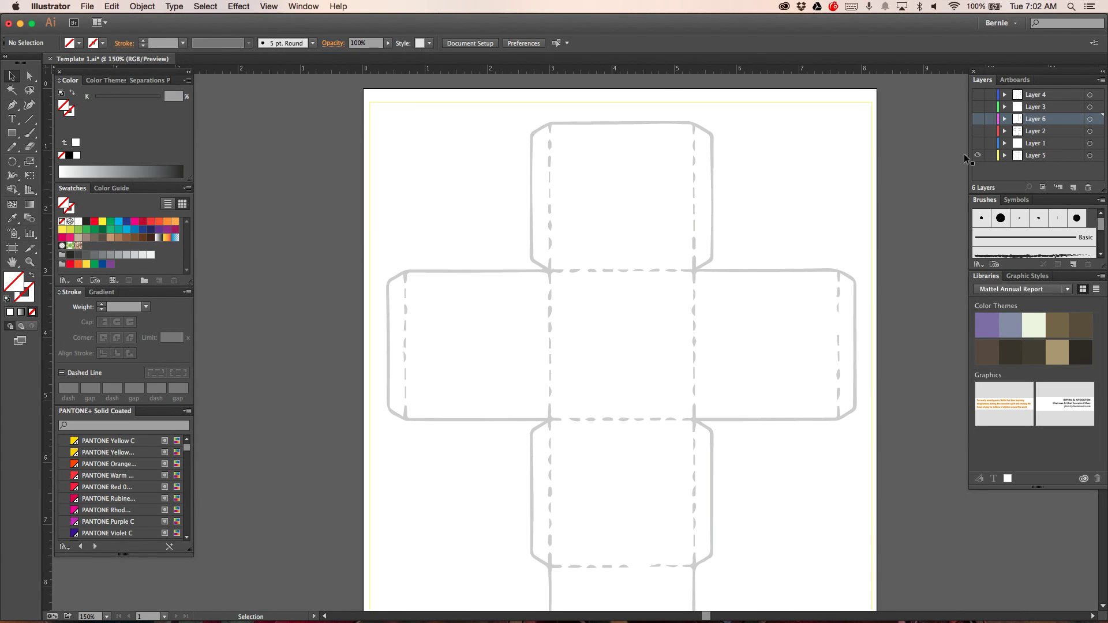
On Layer 5, drag out a new guide and rotate it to about 45 degrees
click(1033, 157)
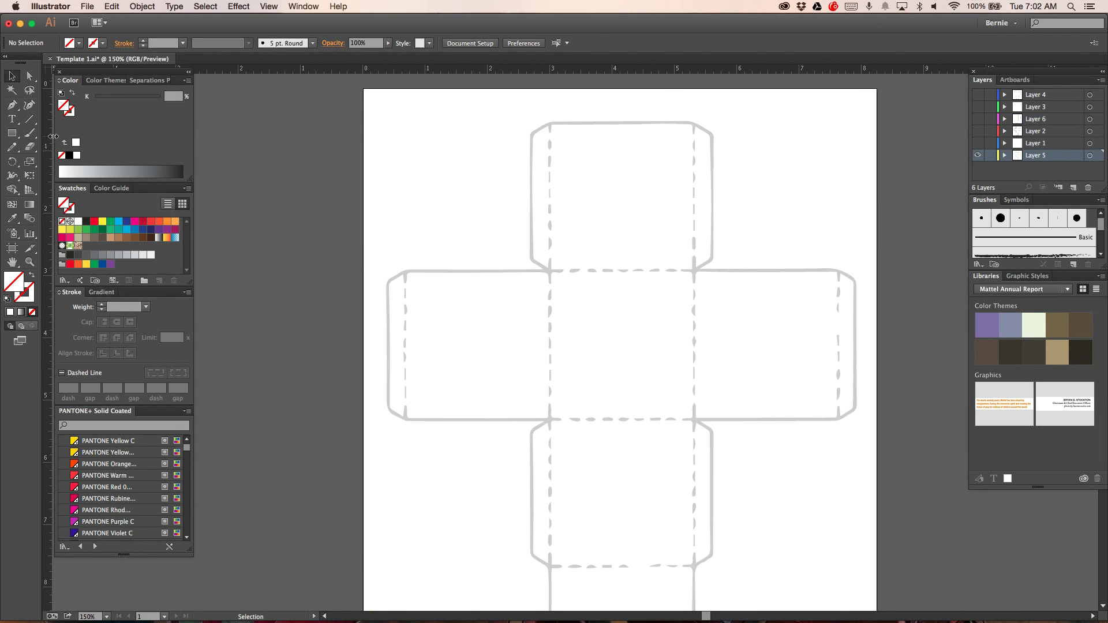
drag(470, 177, 520, 179)
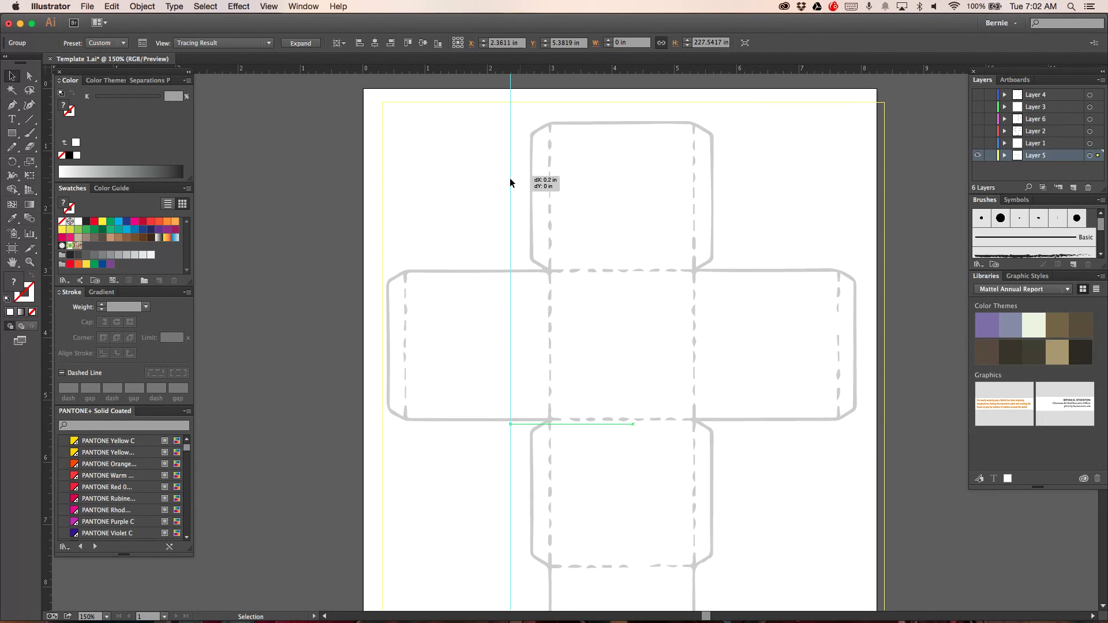
key(super+z)
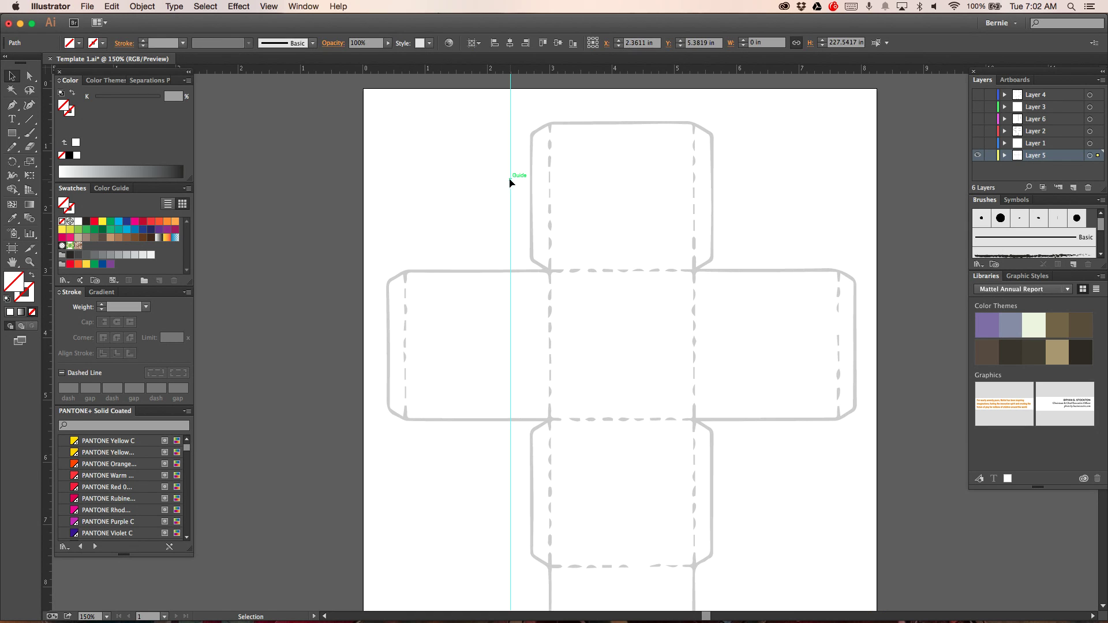
key(r)
mouse_move(519, 178)
mouse_down()
mouse_move(667, 242)
mouse_move(514, 151)
mouse_move(540, 167)
mouse_up()
key(v)
Adjust the diagonal guide's rotation, then show Layer 2's outline and hide Layer 5
key(r)
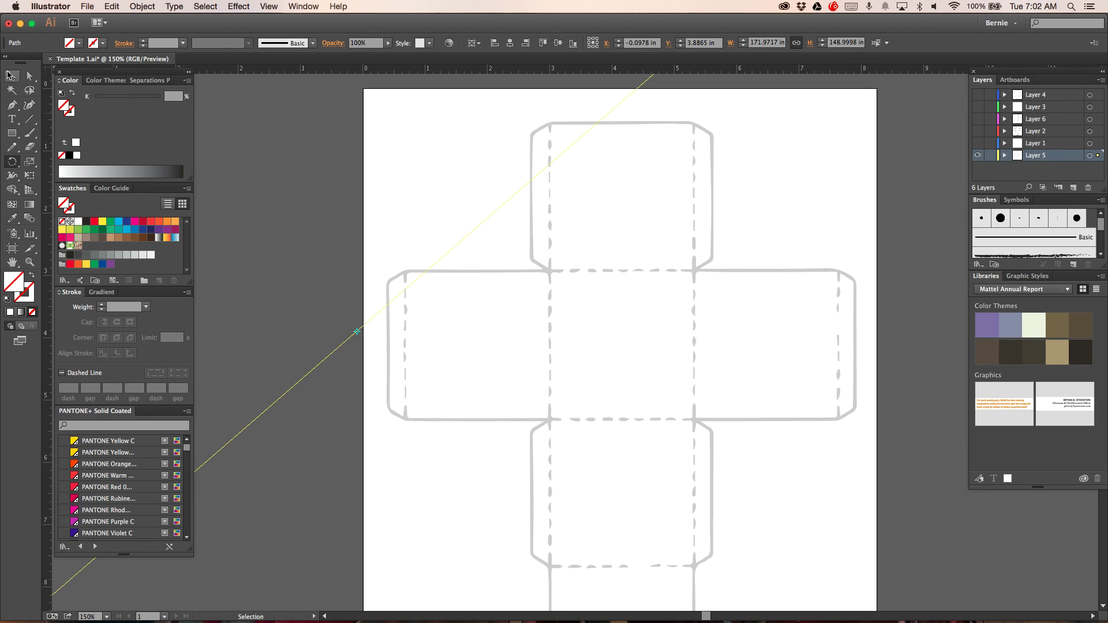
key(v)
click(978, 131)
click(978, 155)
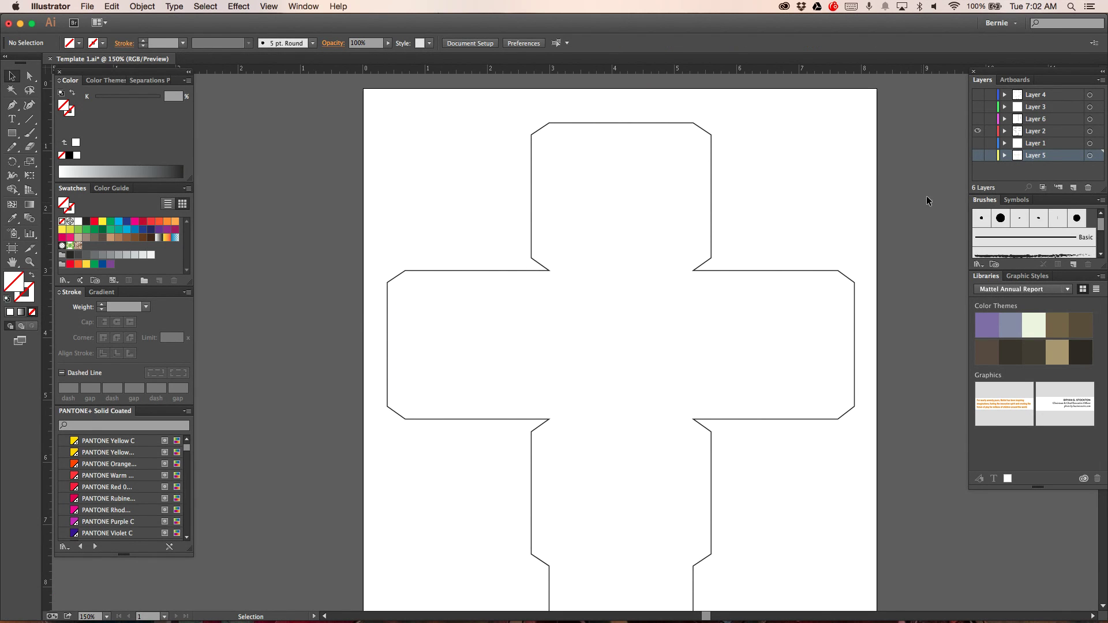
Hide Layer 2, then make Layers 4, 3, 6, 2, 1 and 5 visible in turn
click(977, 131)
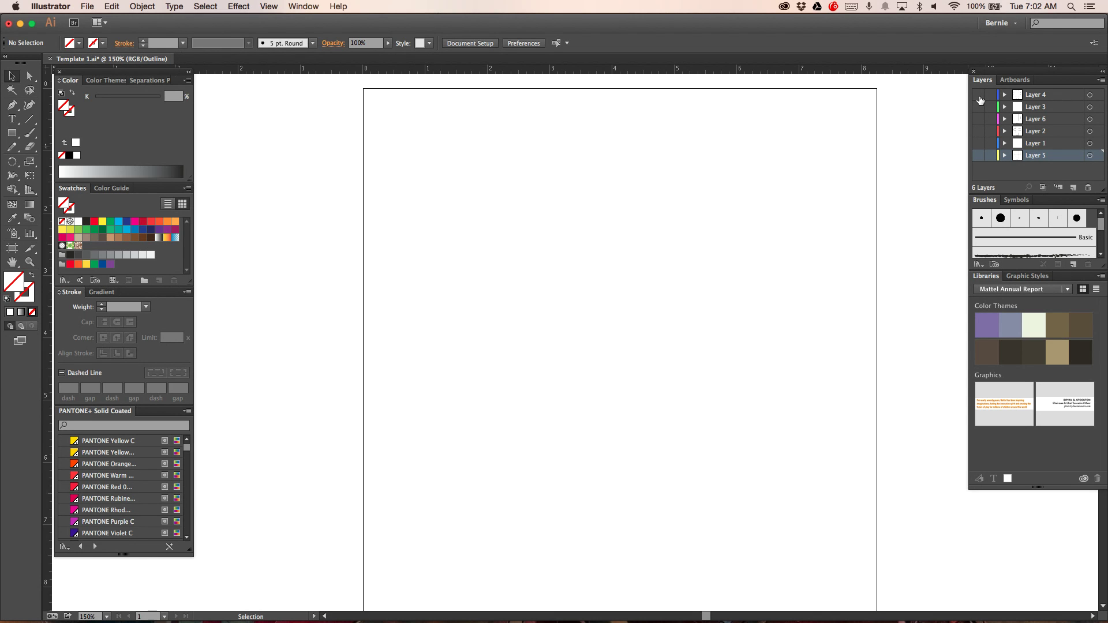
click(978, 95)
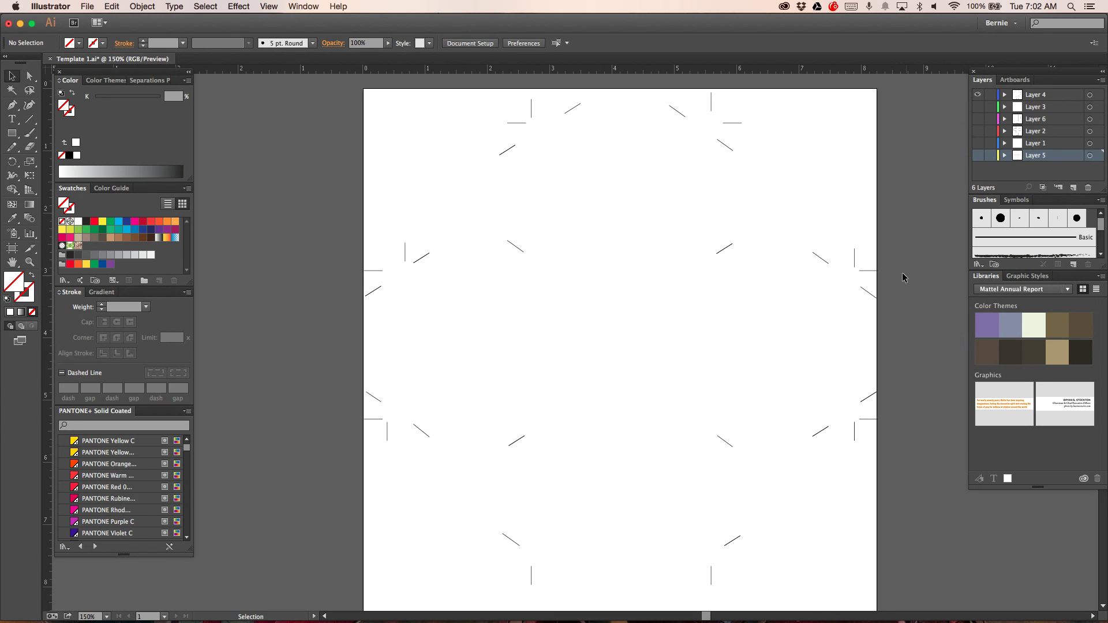
click(977, 107)
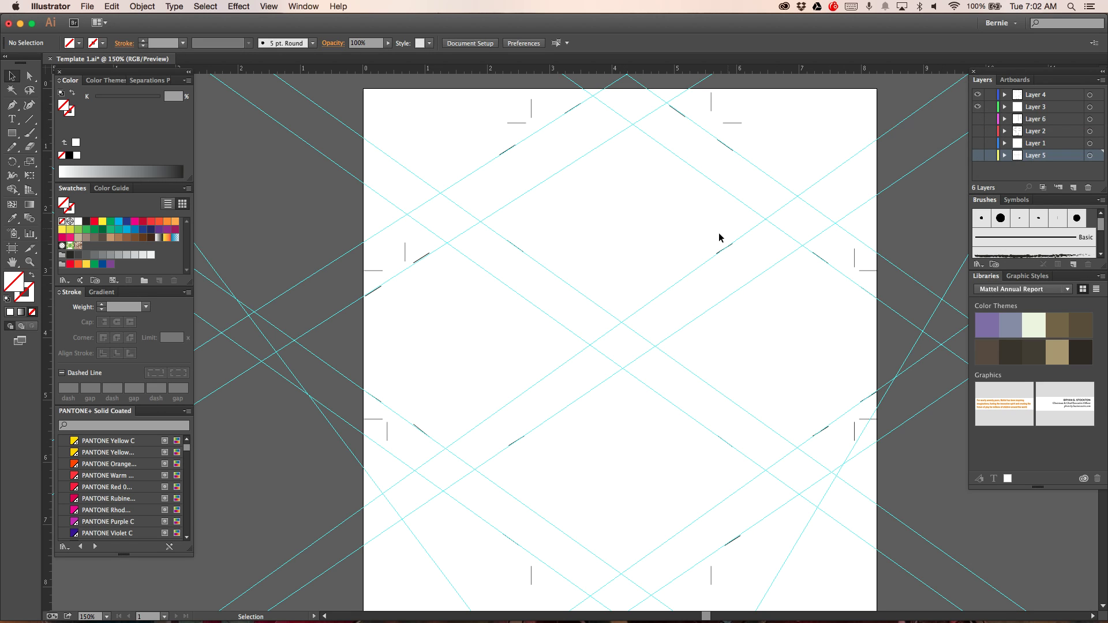
click(977, 119)
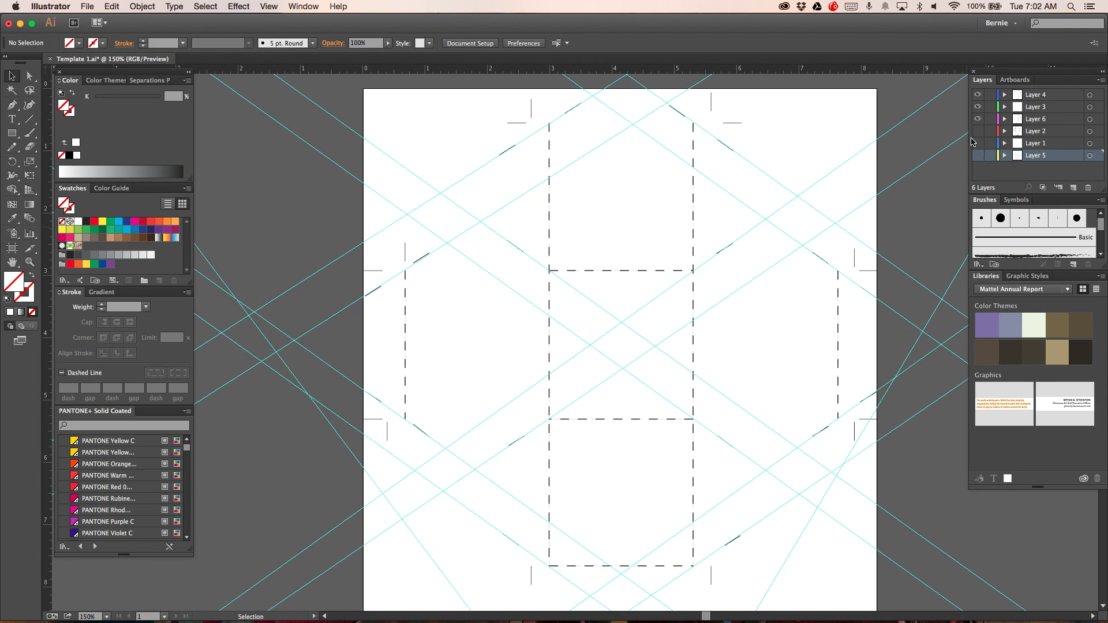
click(977, 132)
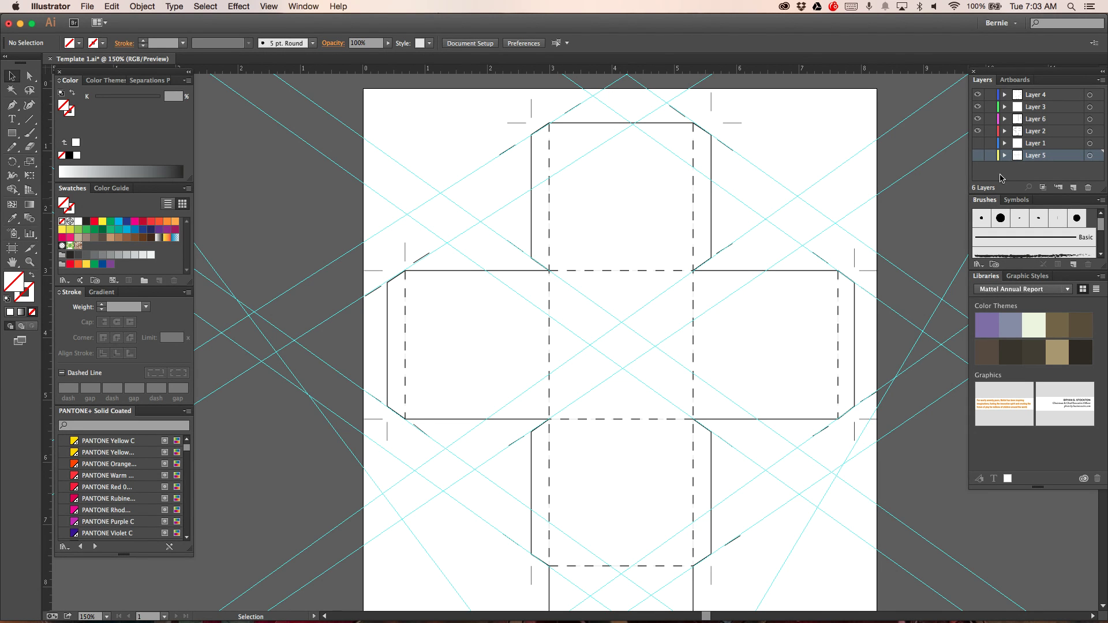
click(977, 144)
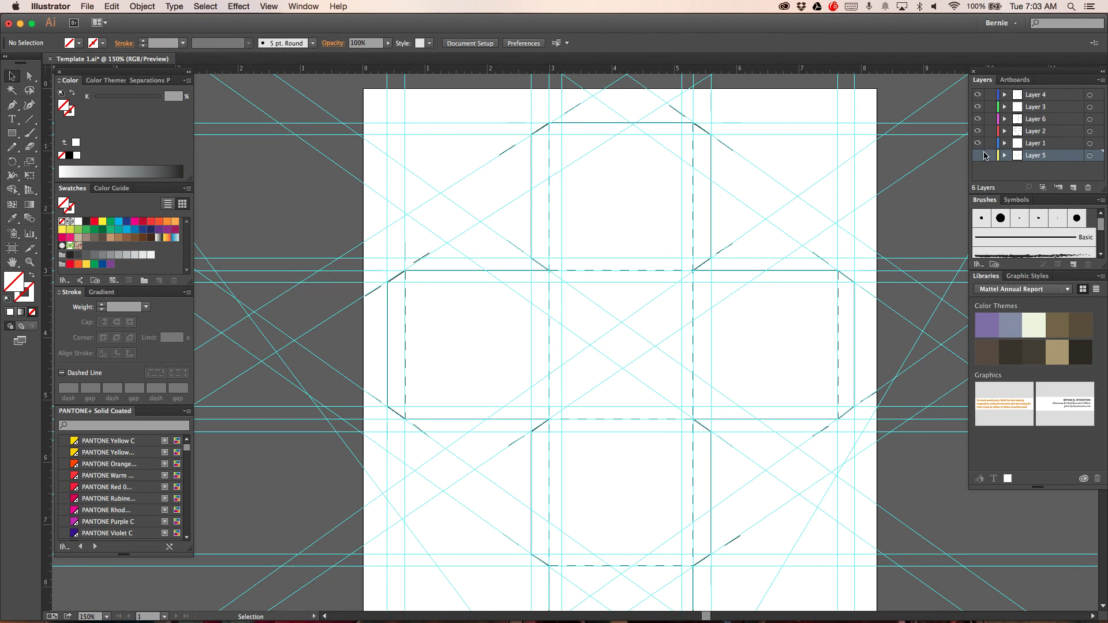
click(978, 155)
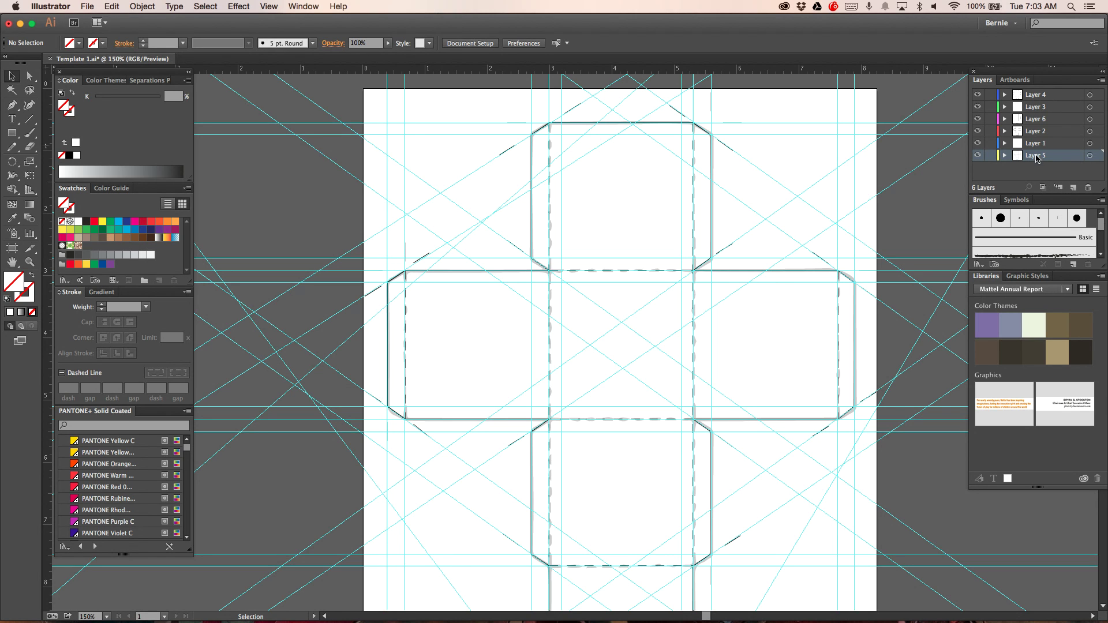
Rename Layer 5 to 'Original Box' and Layer 1 to 'Hor Vert Guides'
double_click(1037, 157)
text(Original Box)
key(Return)
click(977, 143)
click(977, 143)
click(1039, 143)
double_click(1039, 143)
text(Hor Ve)
text(rt Guides)
key(Return)
Rename Layer 2 to 'Box Outline' and Layer 6 to 'Folding Lines'
click(1033, 133)
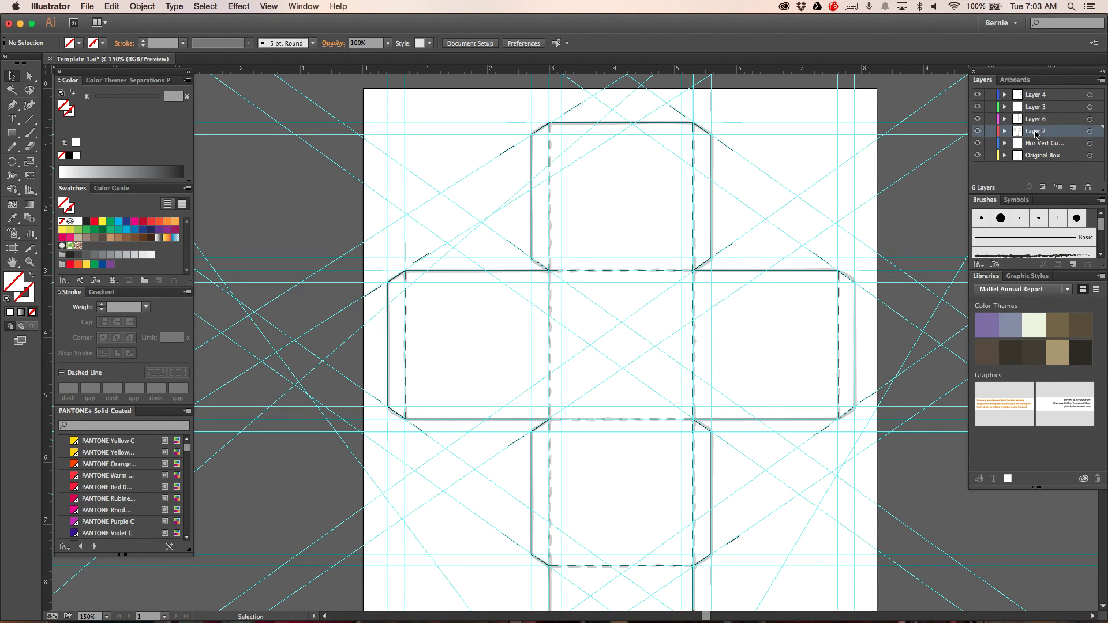
double_click(1035, 132)
text(Box Outline)
key(Return)
click(1032, 120)
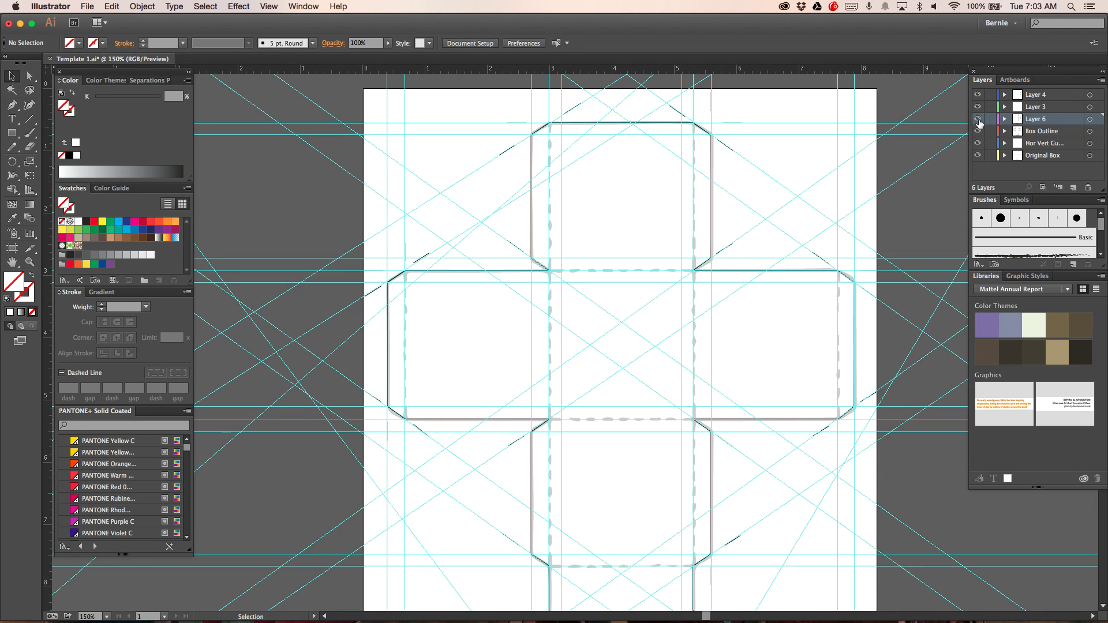
double_click(1040, 120)
text(Folding Lines)
key(Return)
Rename Layer 3 to 'Rotated Guides' and Layer 4 to 'Trim Marks'
click(1034, 110)
click(976, 106)
click(977, 106)
double_click(1046, 107)
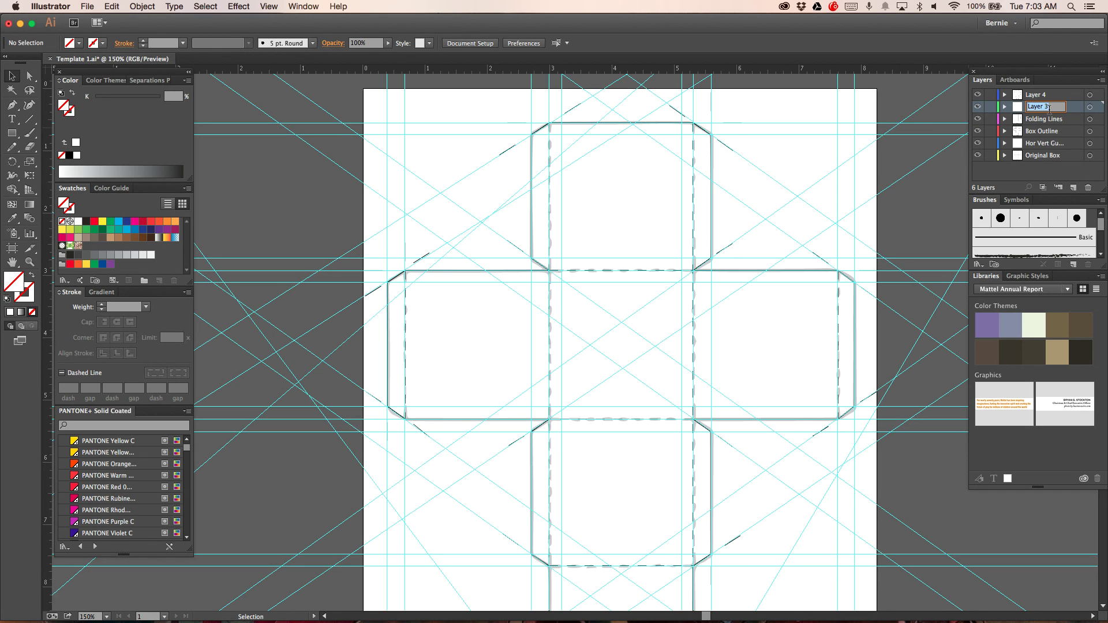
text(R)
text(otated Guides)
key(Return)
double_click(1039, 95)
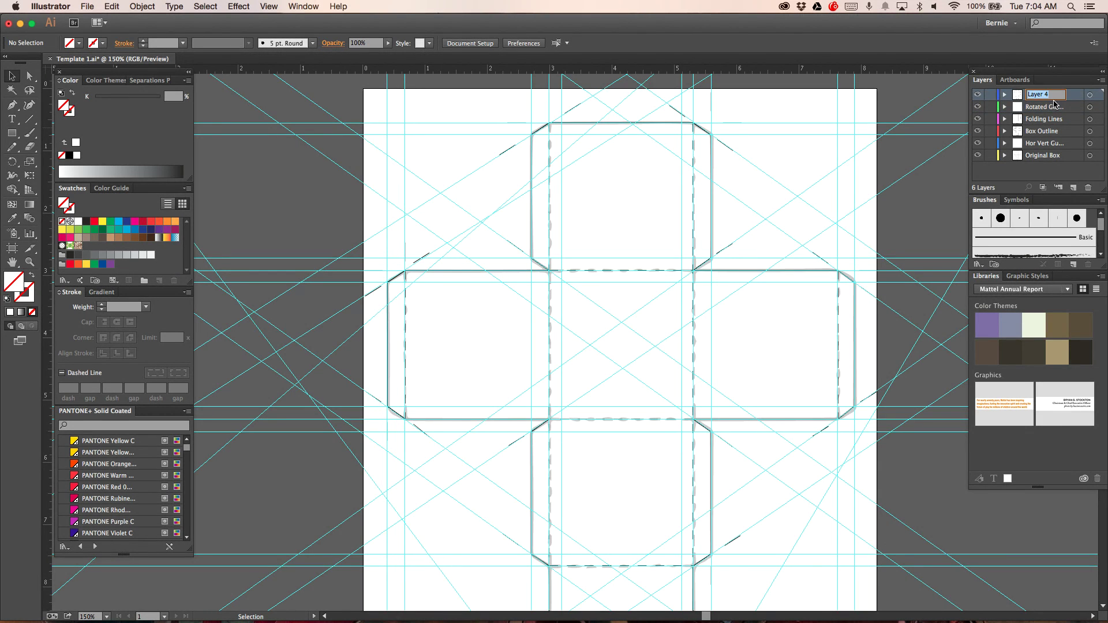
text(Trim Marks)
key(Return)
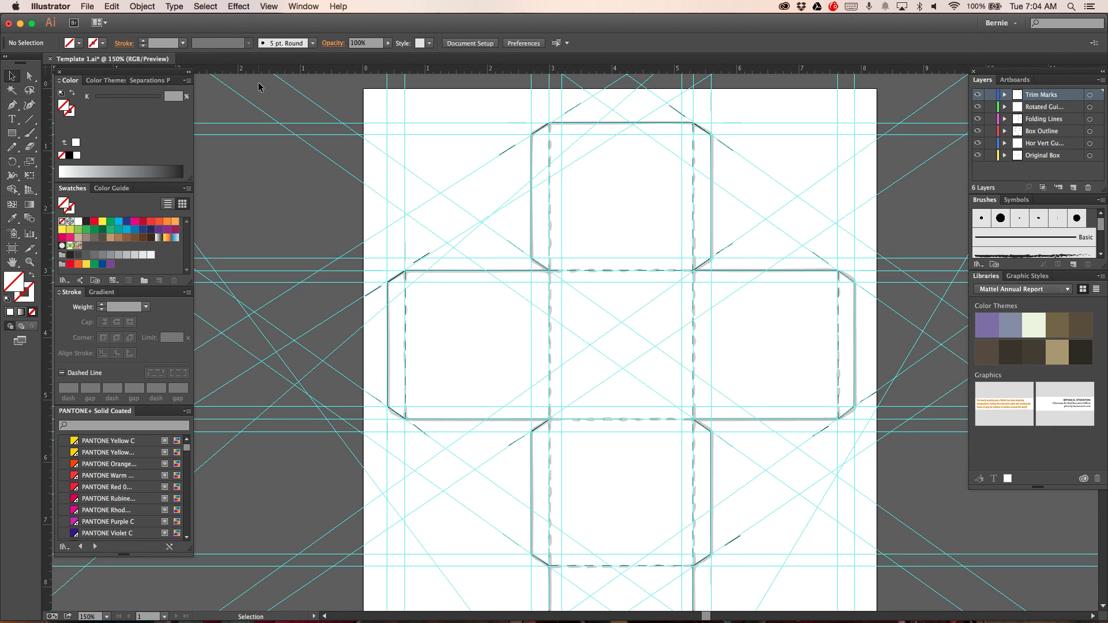